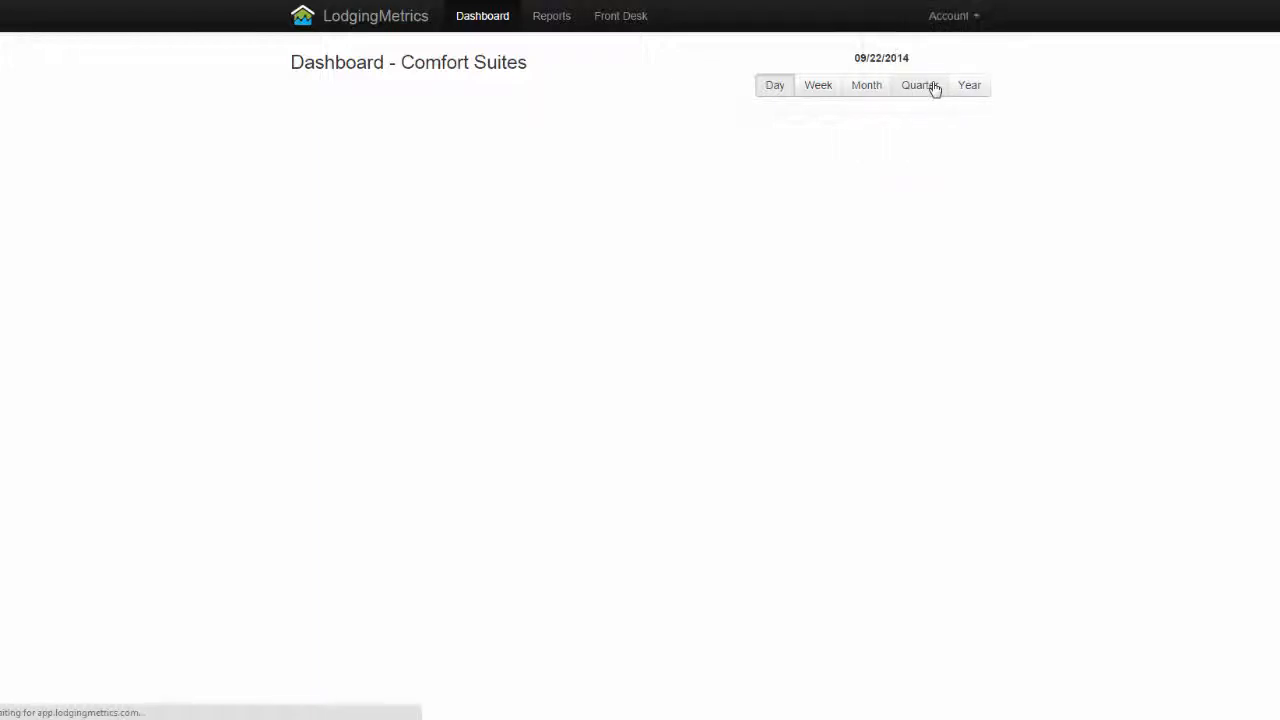
Start a new metric group in the account settings with the display name Daily Numbers
scroll(931, 300, "down", 2)
scroll(663, 311, "down", 2)
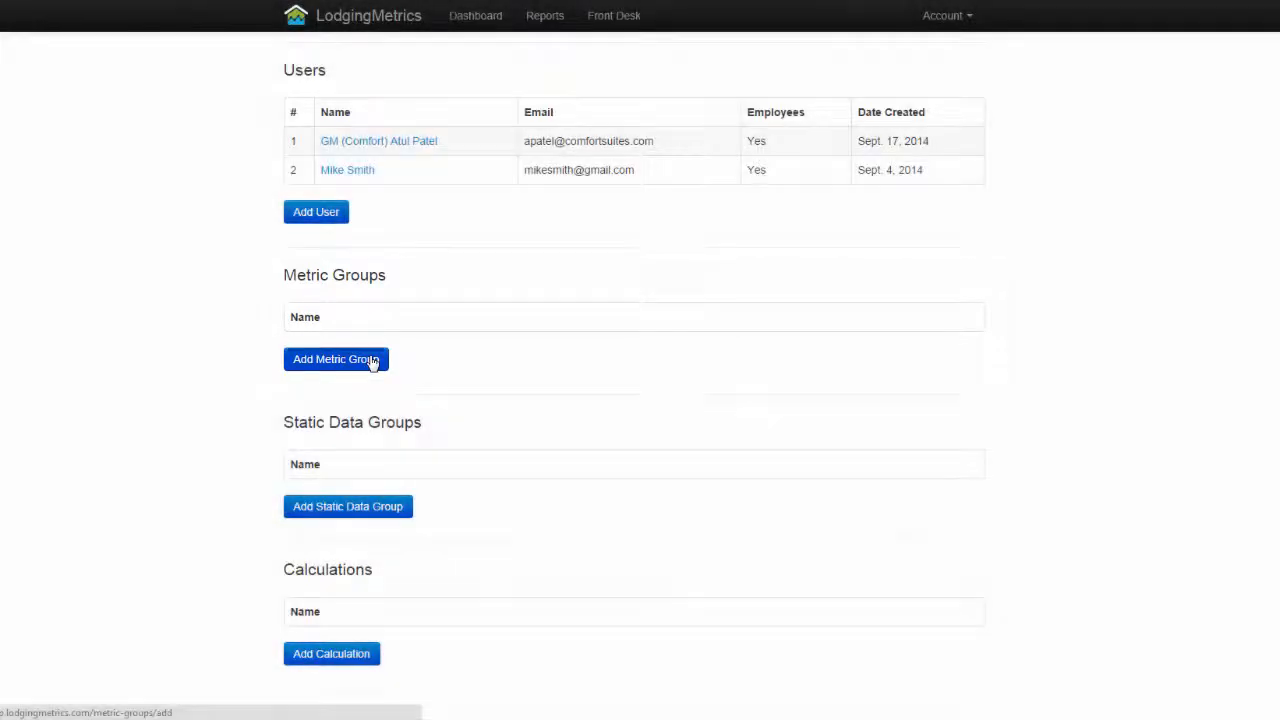
left_click(371, 361)
left_click(312, 158)
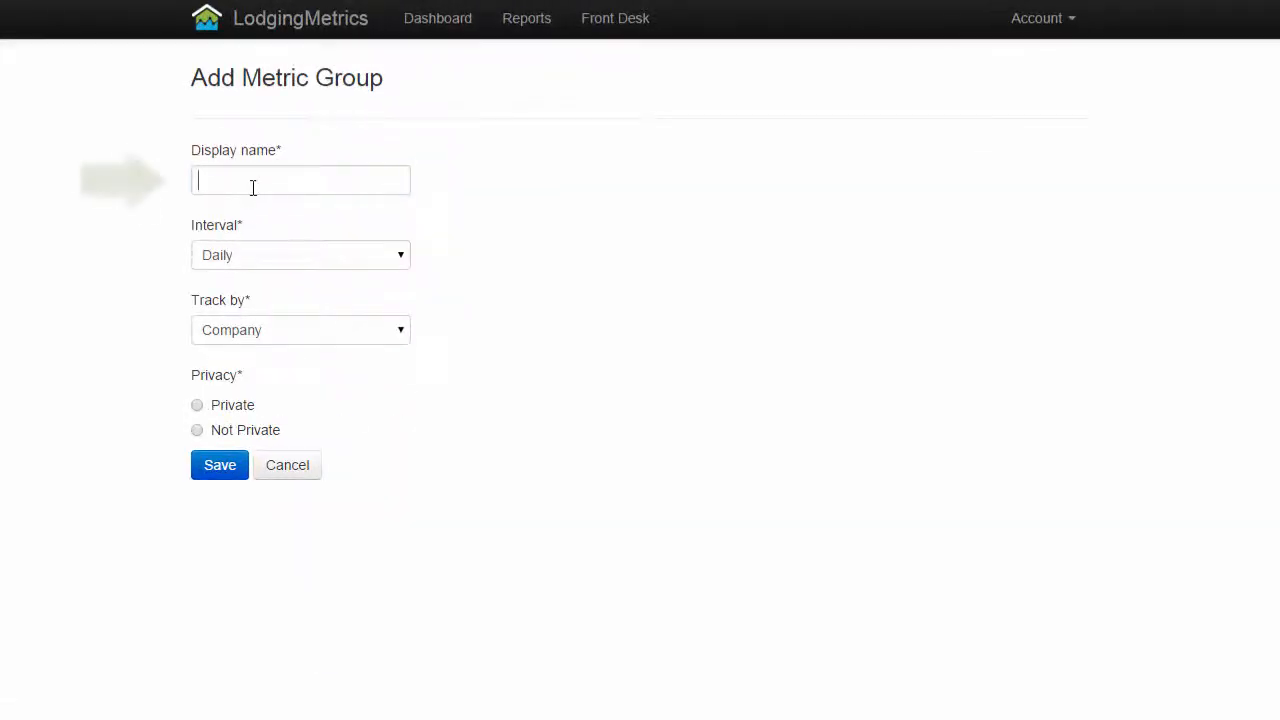
type("Dail")
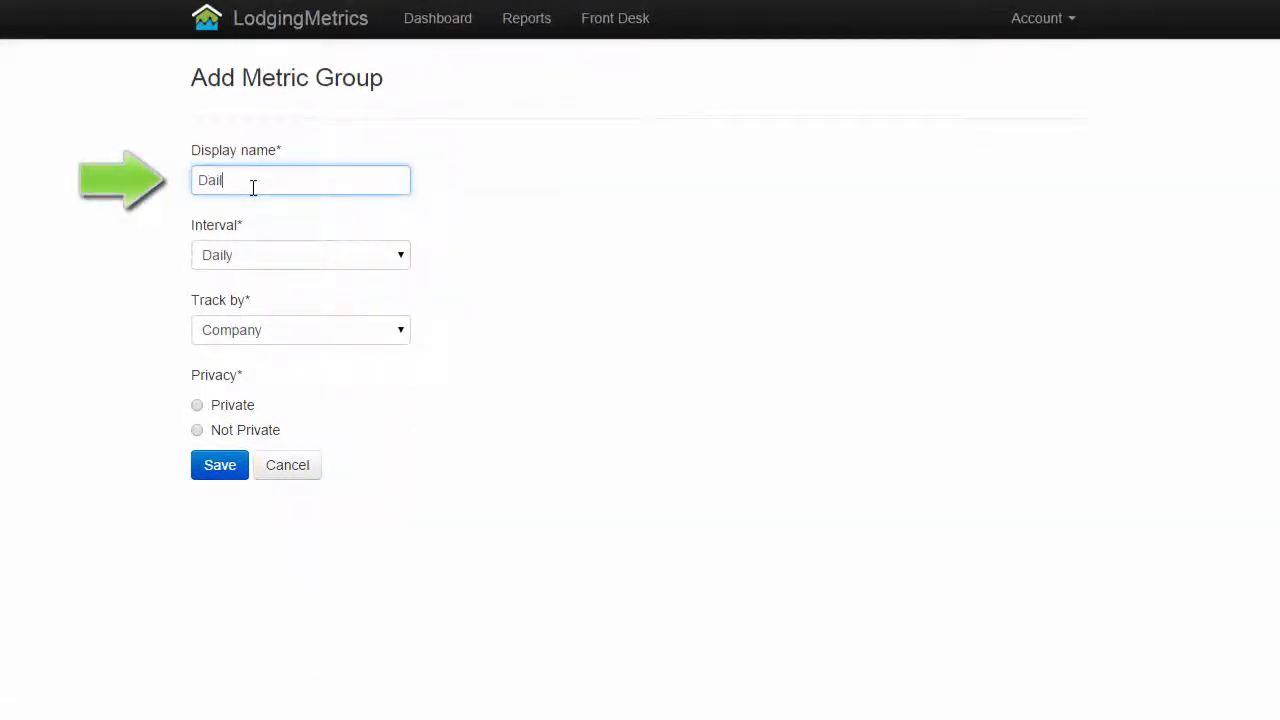
type("y Numbers")
Keep the group's interval at Daily, track it by Property, mark it Not Private and save it
left_click(403, 258)
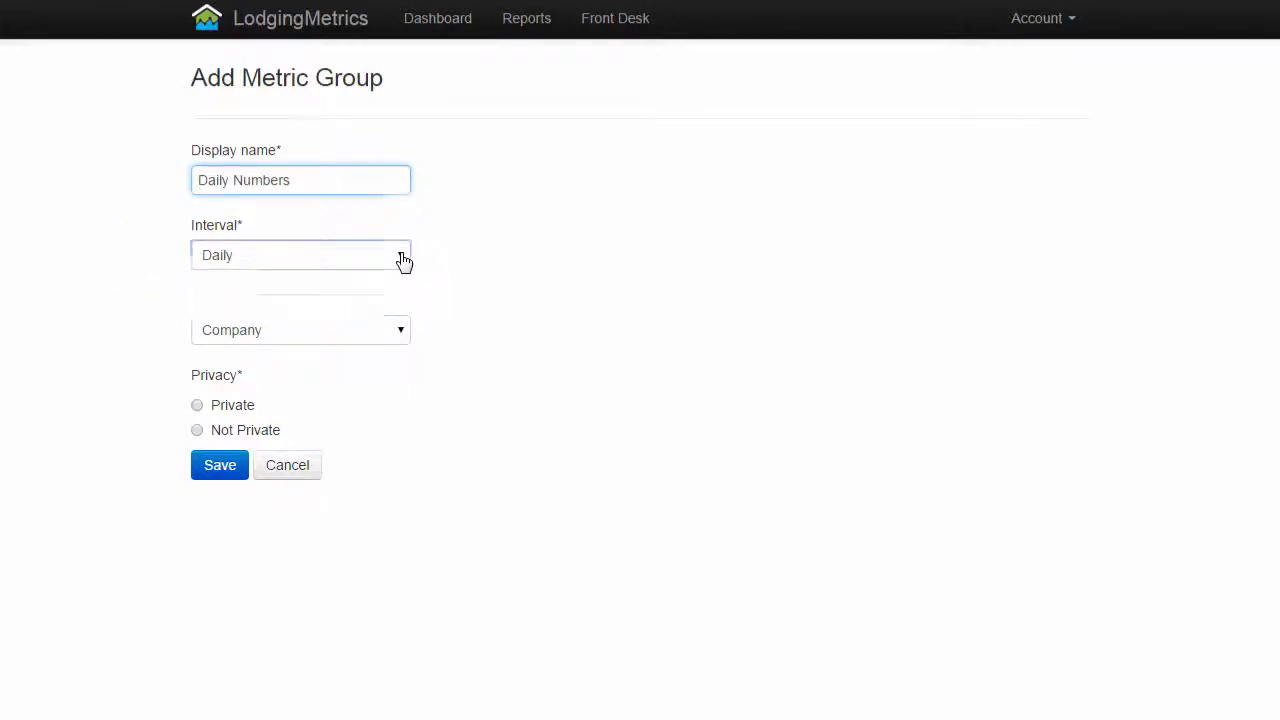
left_click(403, 258)
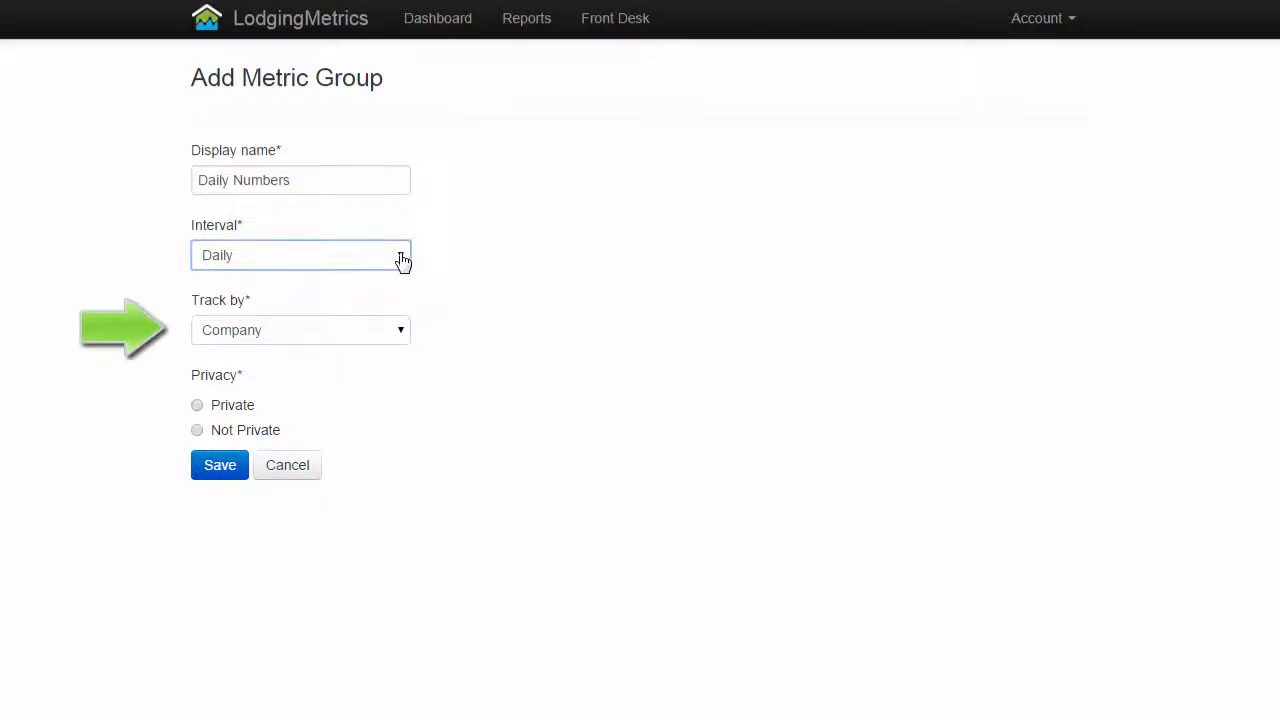
left_click(401, 338)
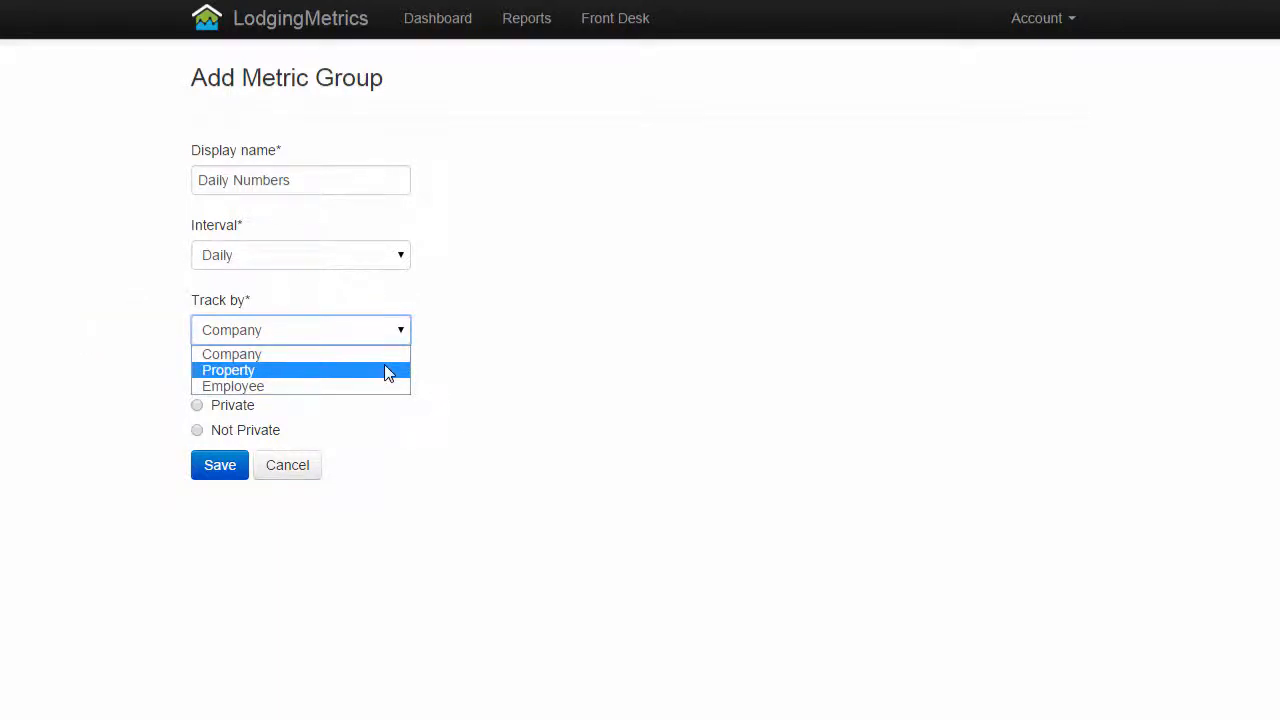
left_click(388, 371)
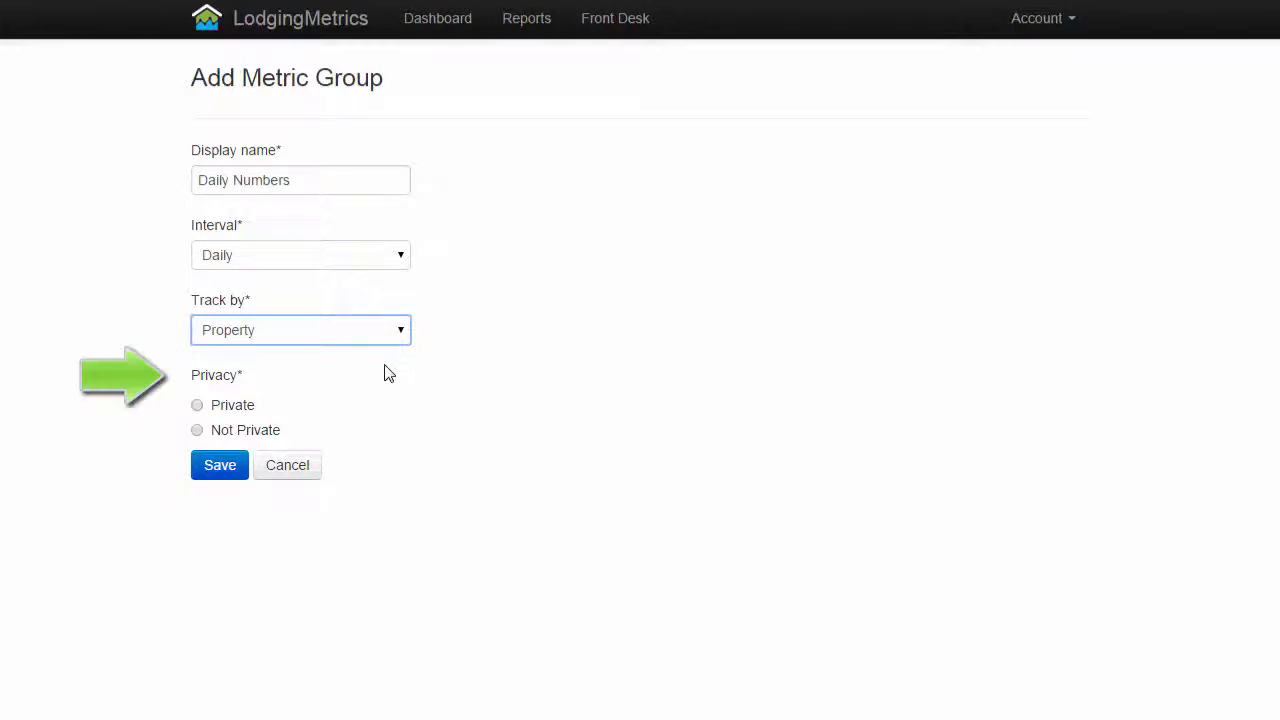
left_click(196, 432)
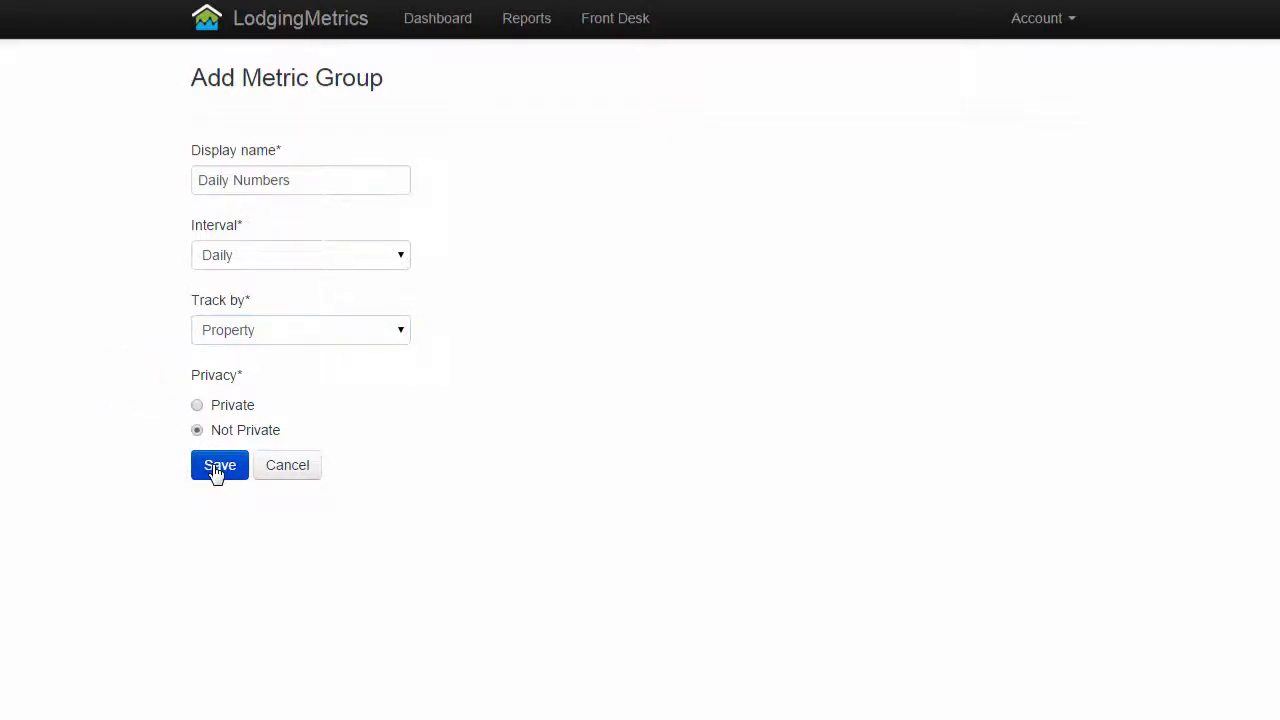
left_click(218, 466)
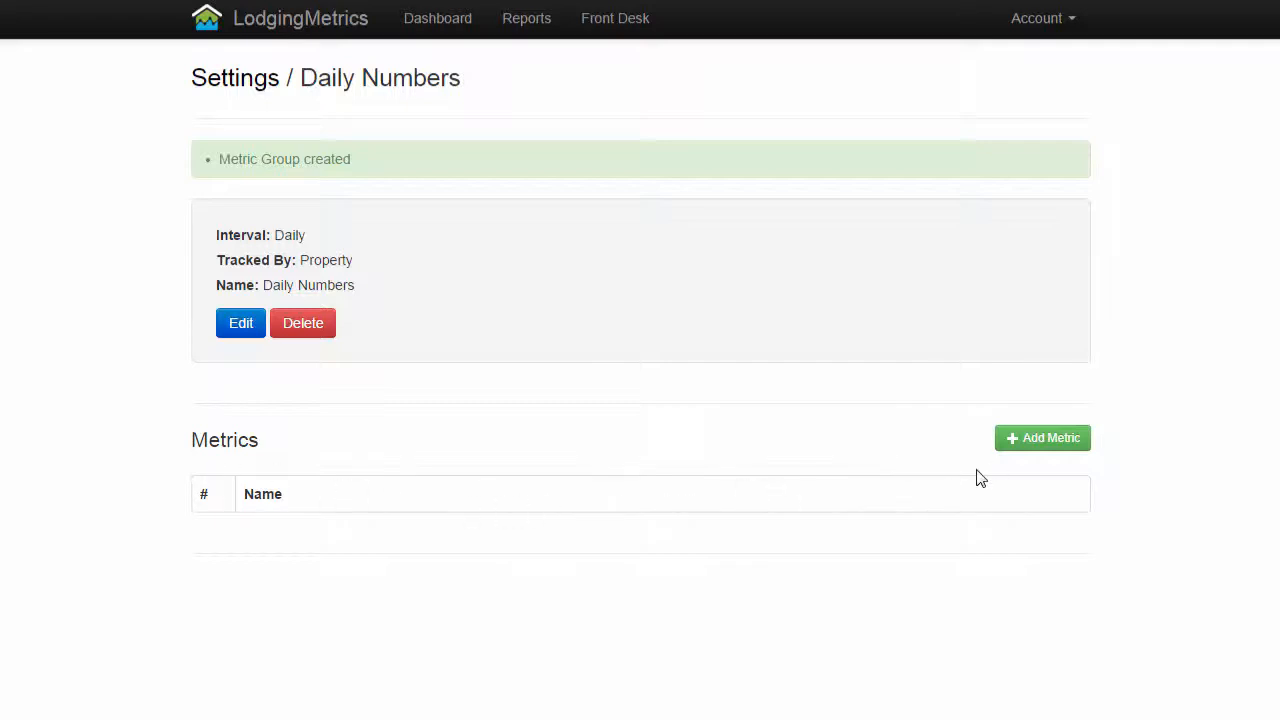
Start a new metric in the Daily Numbers group named Occupancy with the metric type Percentage
left_click(1035, 441)
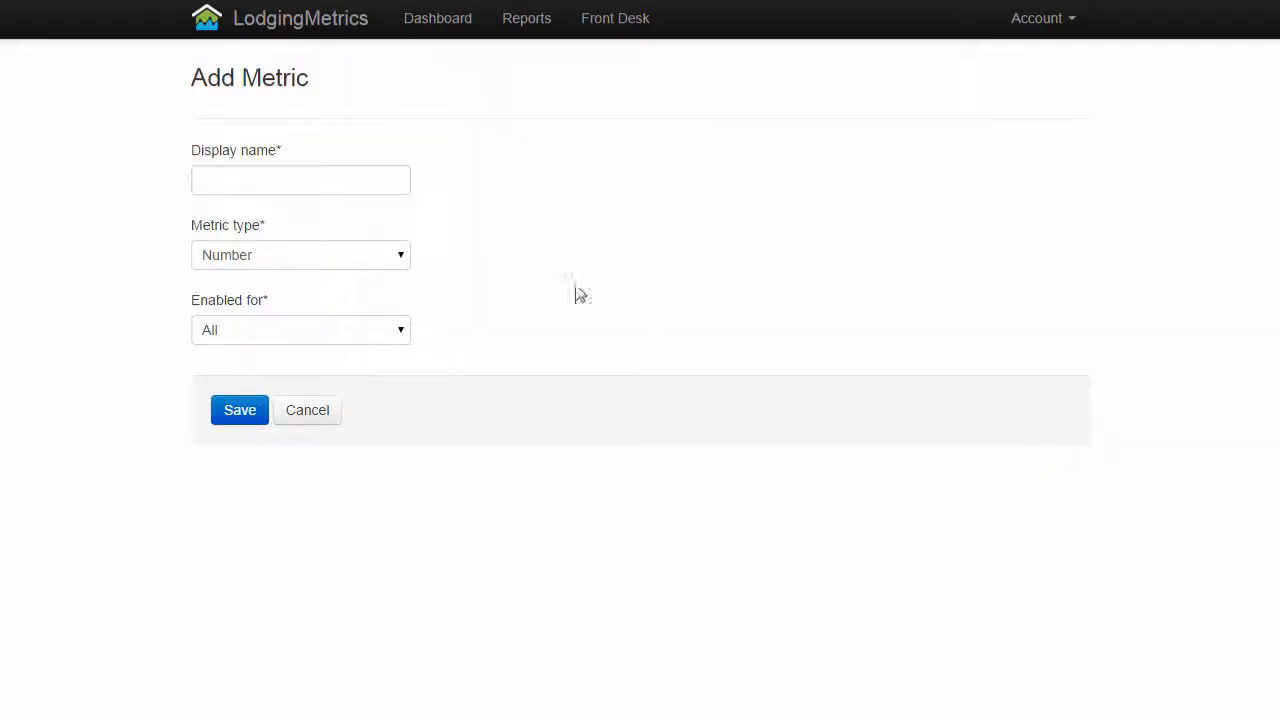
left_click(290, 181)
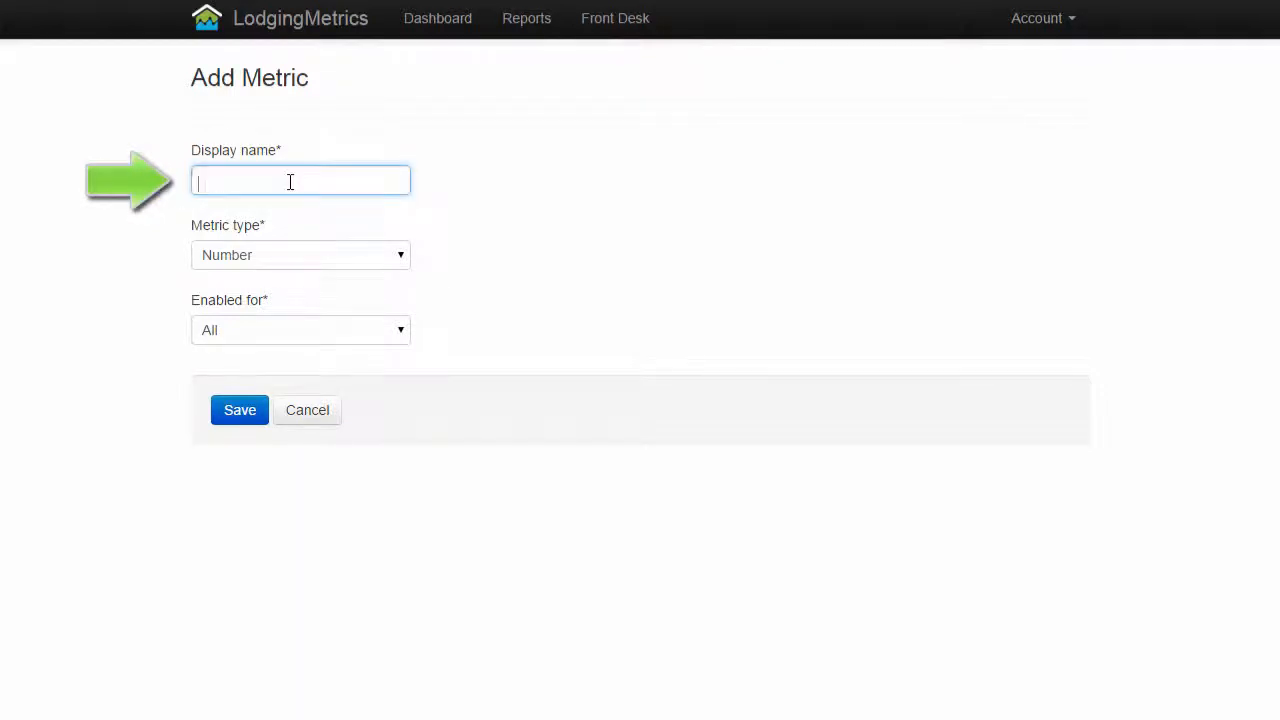
type("Occupancy")
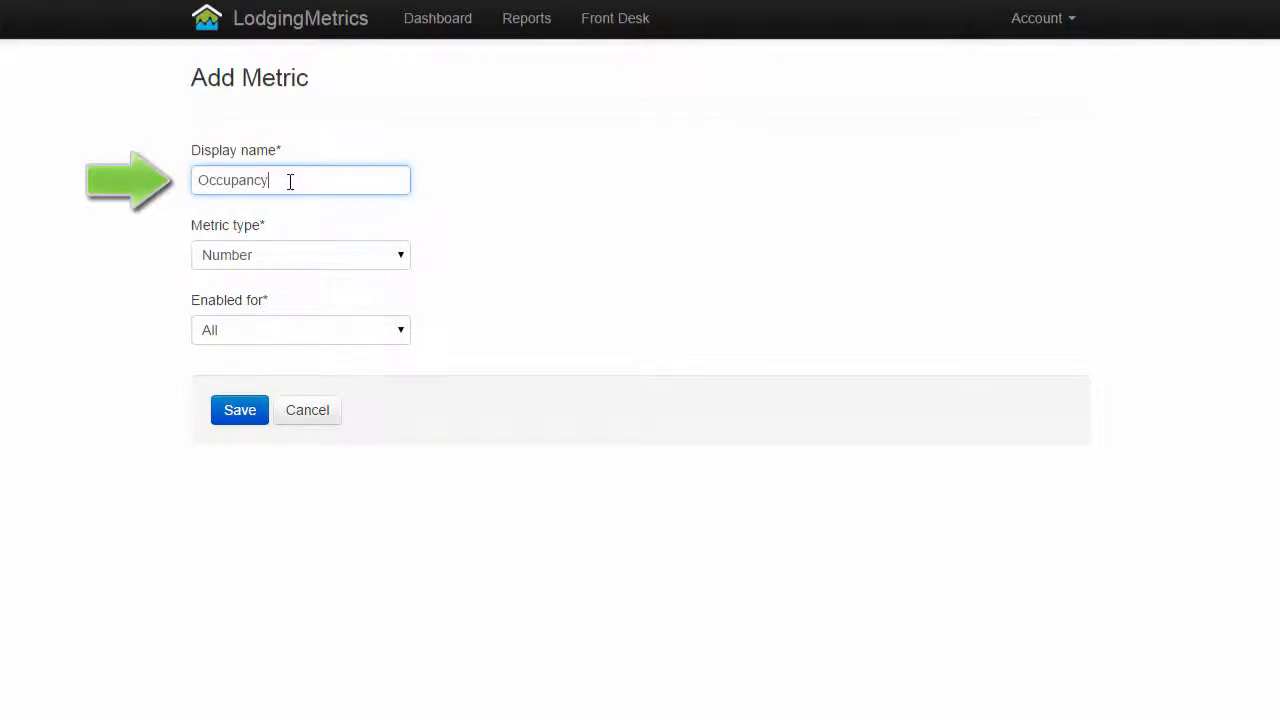
left_click(381, 257)
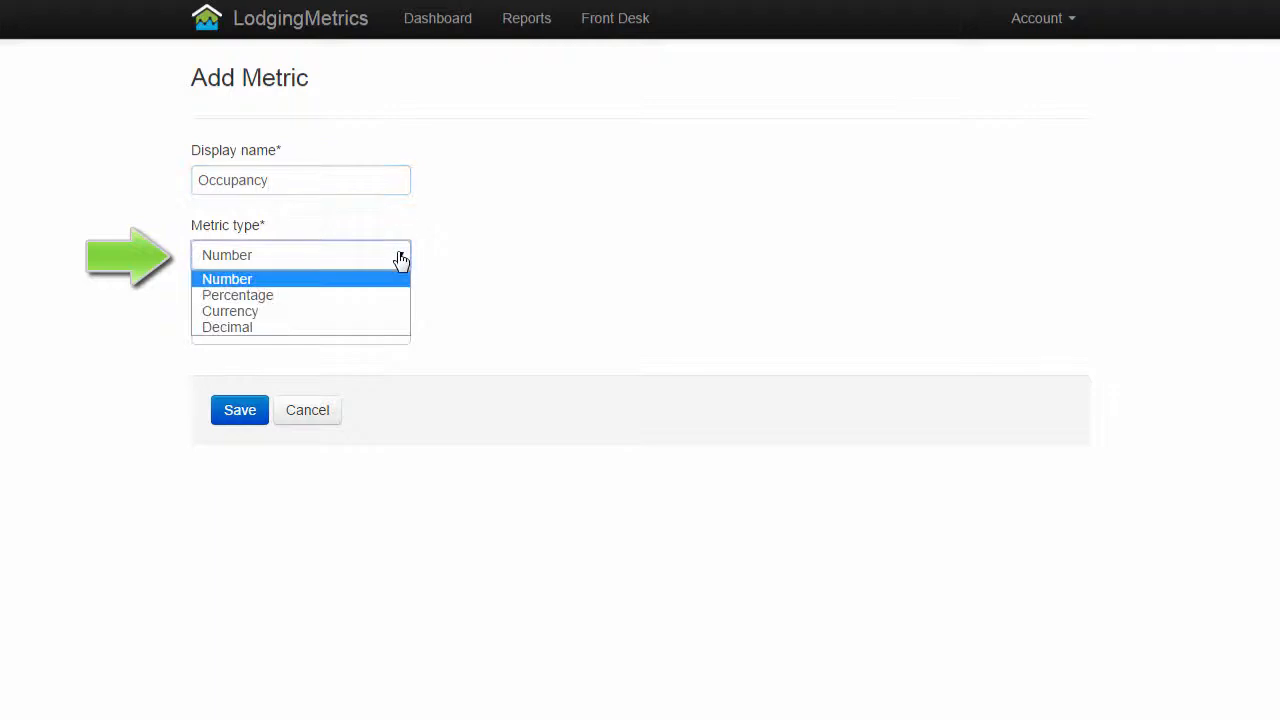
left_click(362, 300)
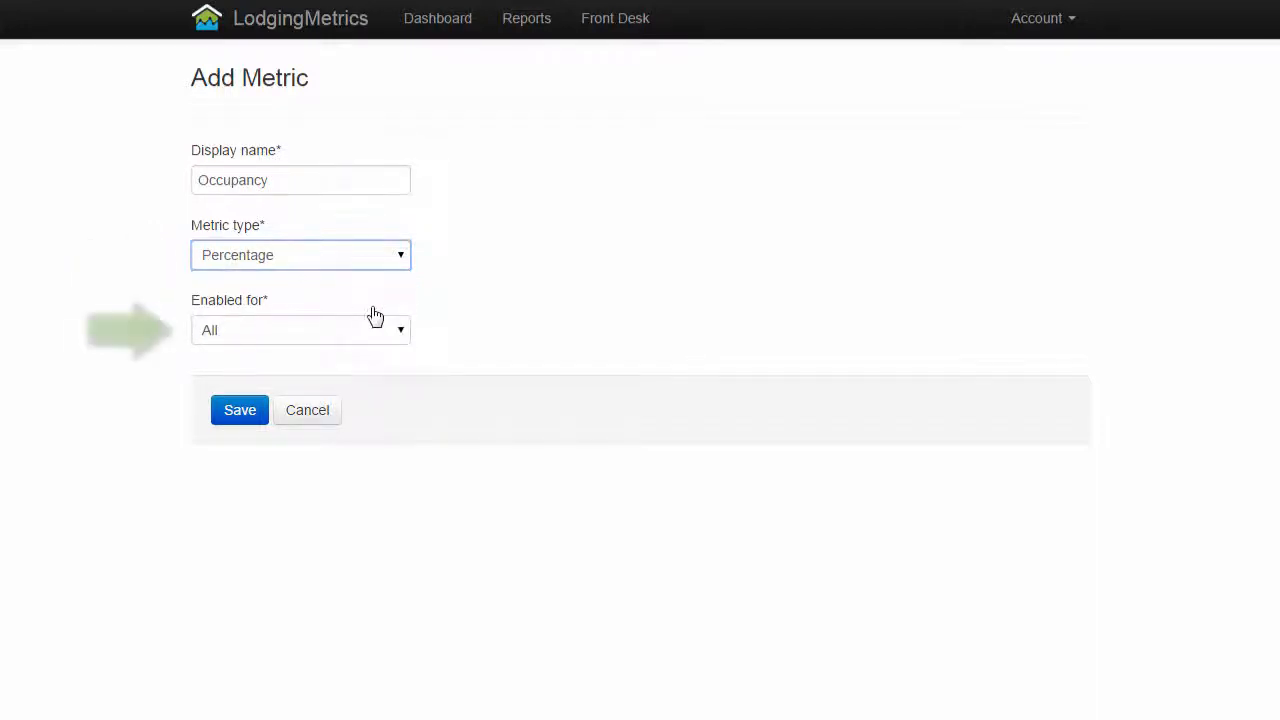
Enable the Occupancy metric for All properties and save it
left_click(401, 333)
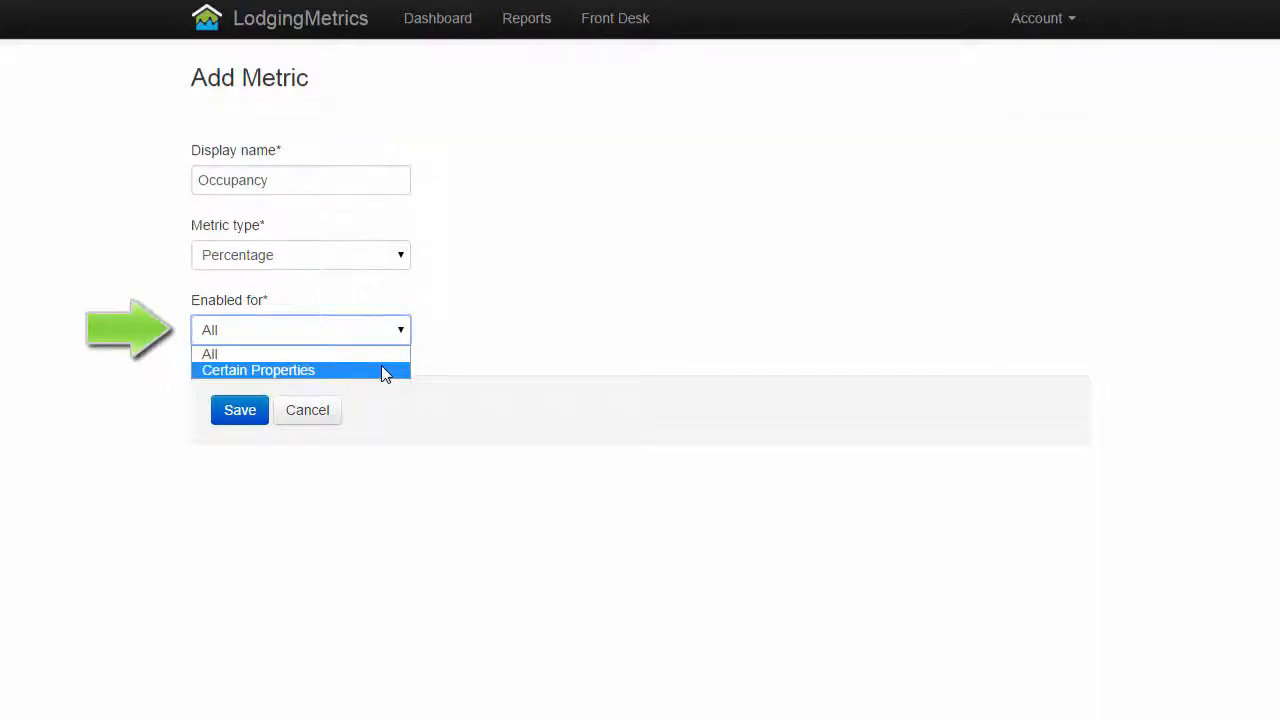
left_click(381, 370)
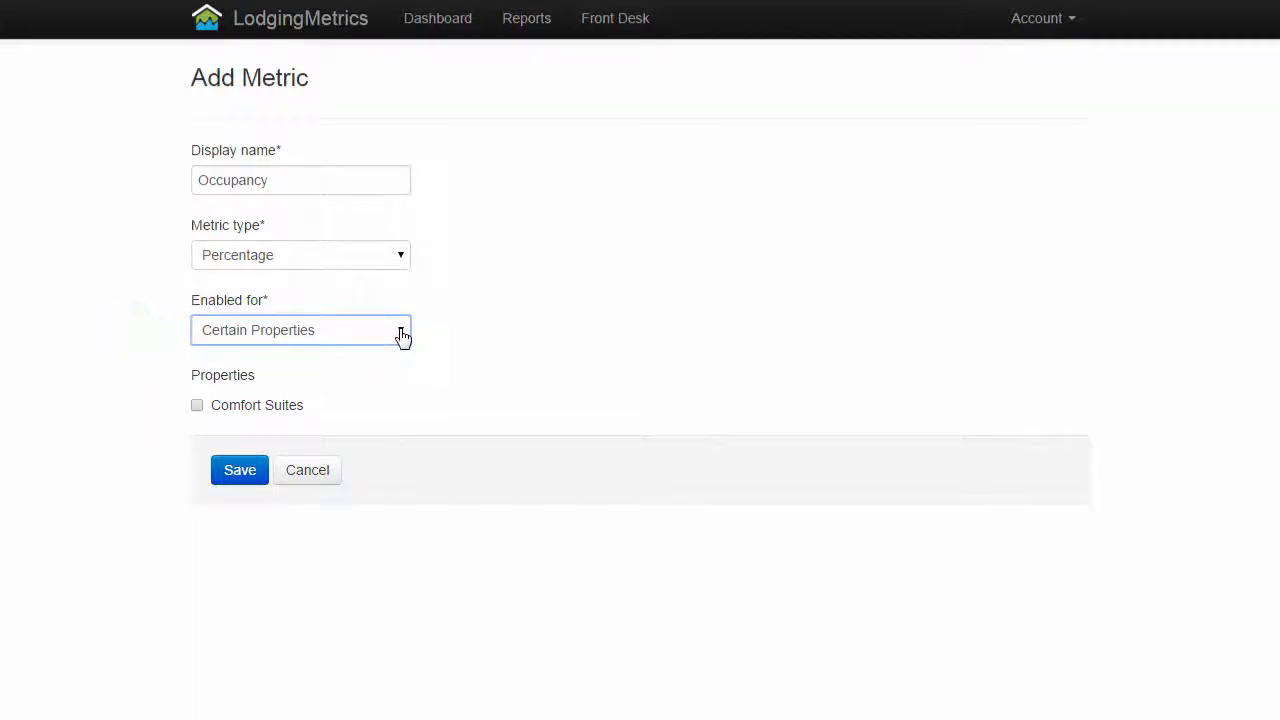
left_click(401, 336)
left_click(332, 352)
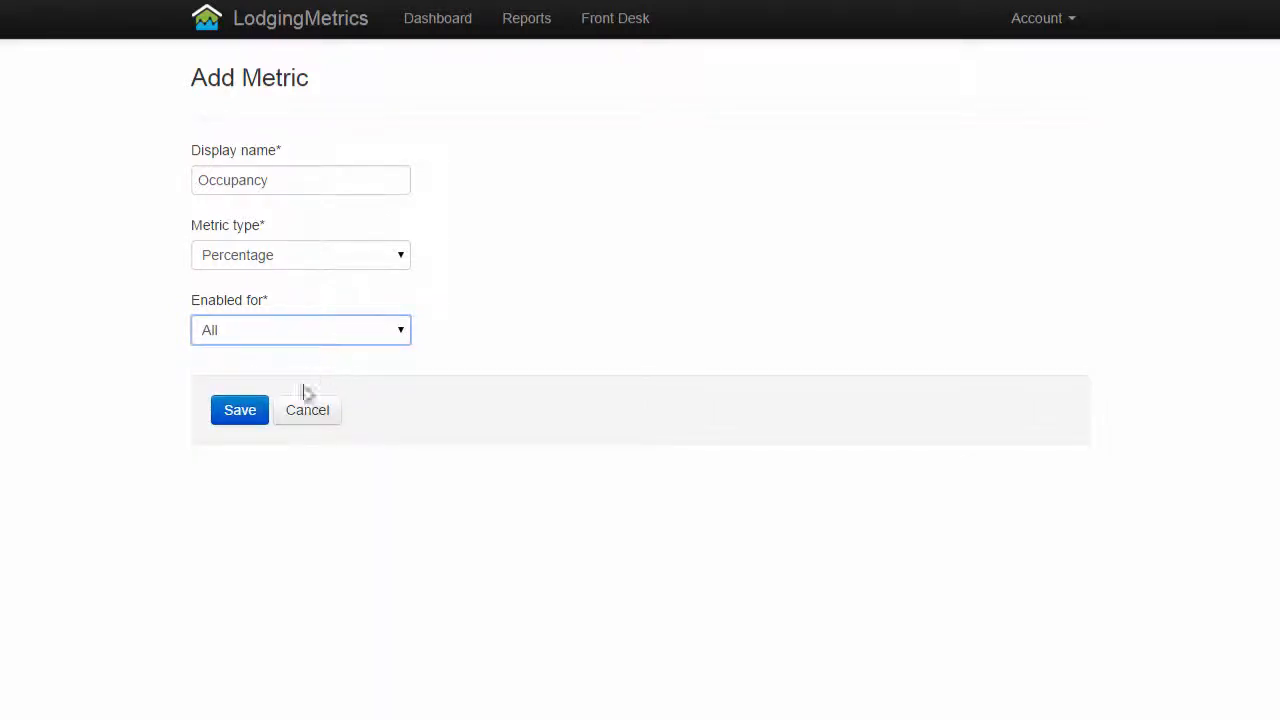
left_click(240, 410)
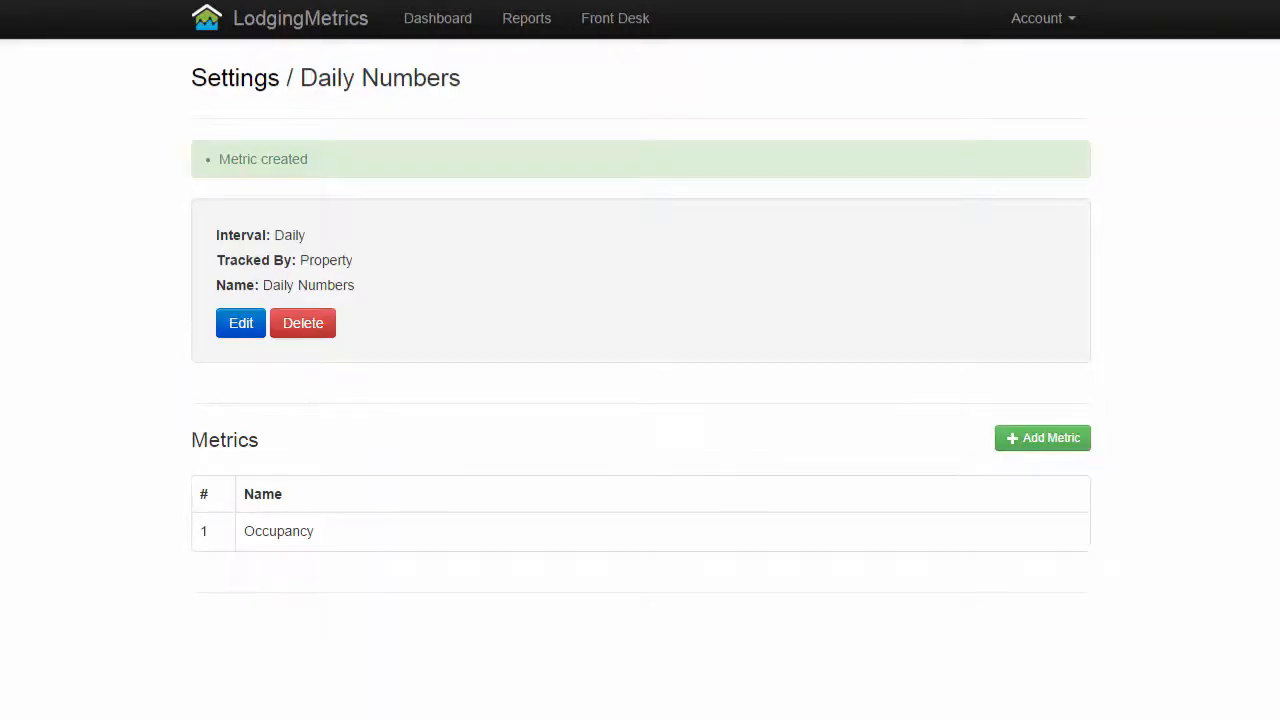
Add a metric named ADR with the type Currency to the Daily Numbers group and save it
left_click(1063, 446)
left_click(355, 182)
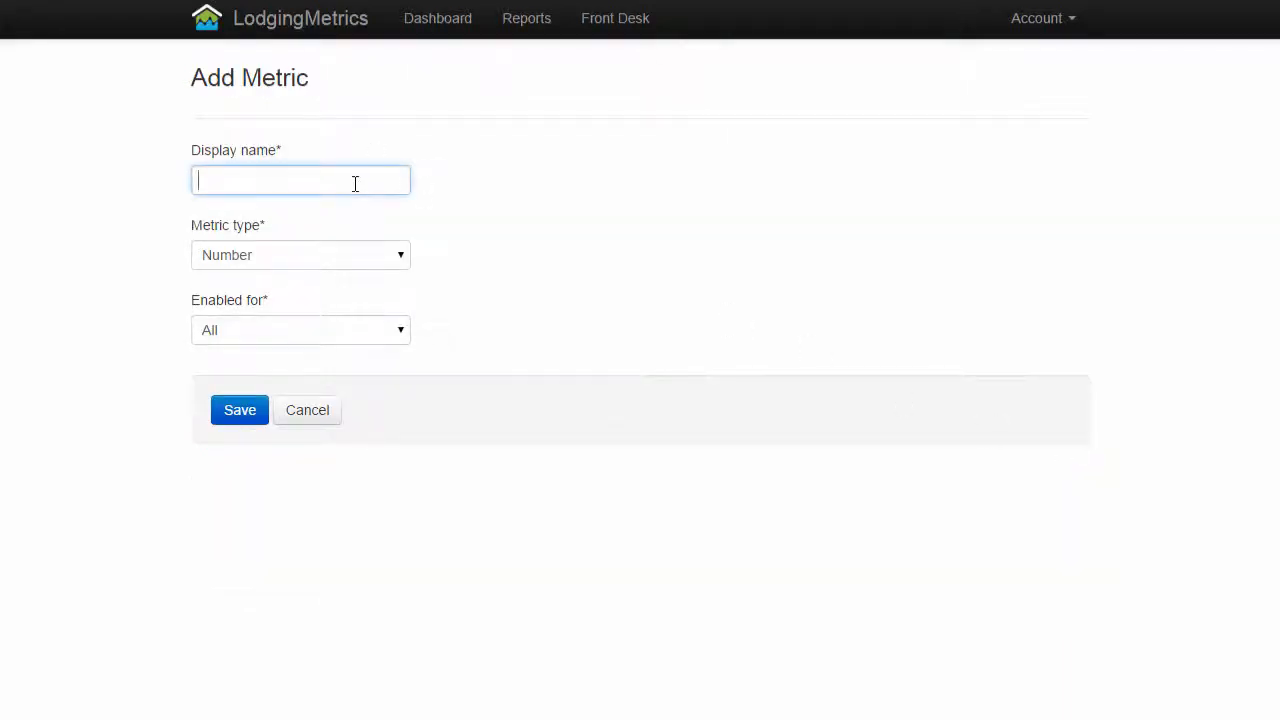
type("ADR")
left_click(403, 262)
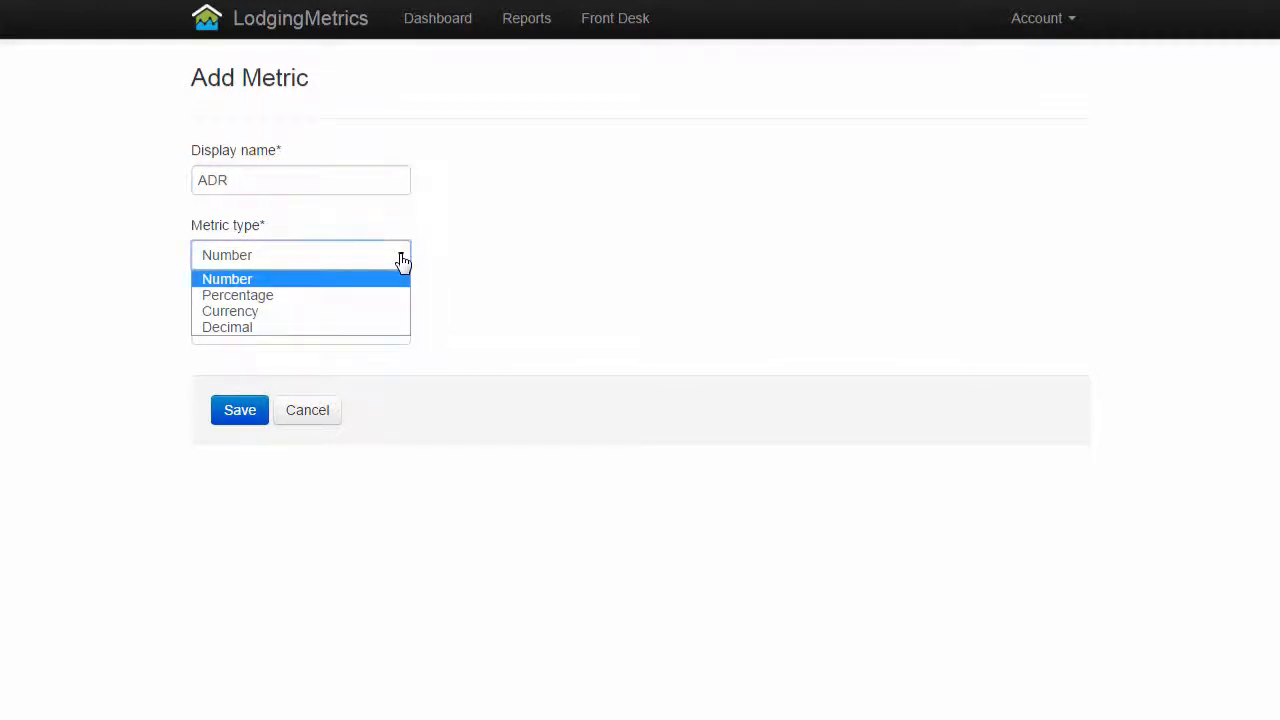
left_click(372, 317)
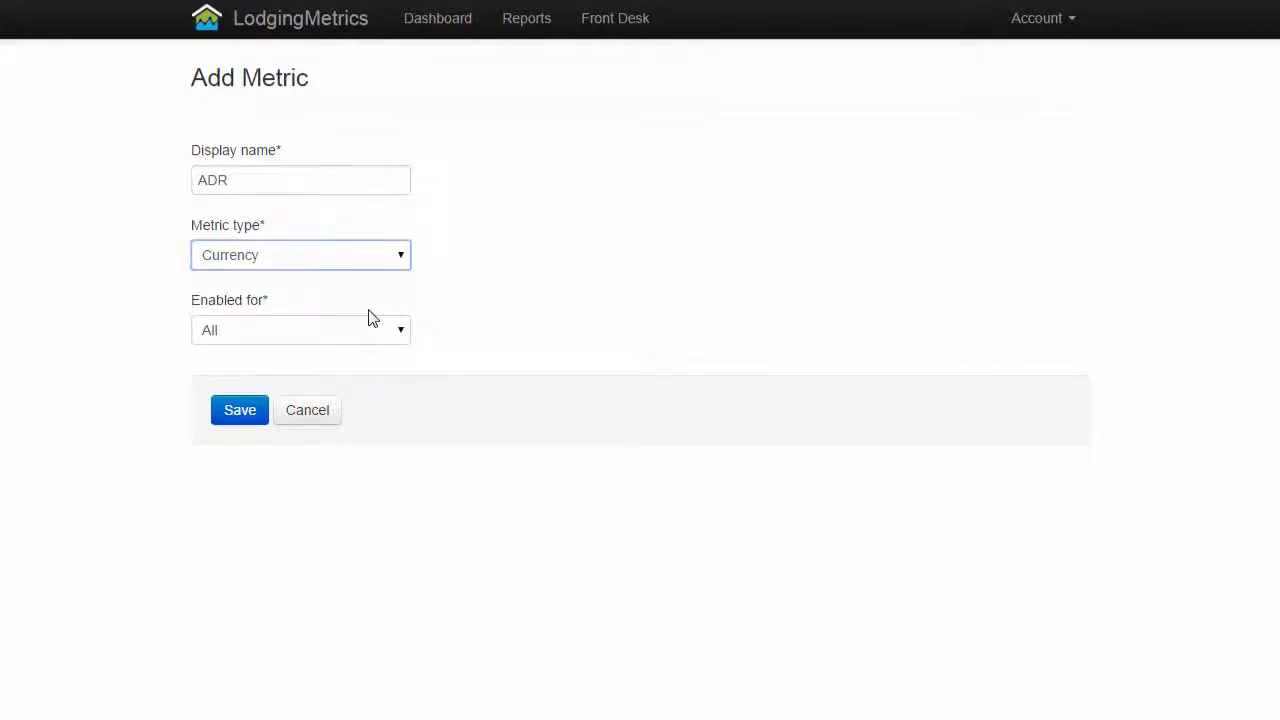
left_click(240, 412)
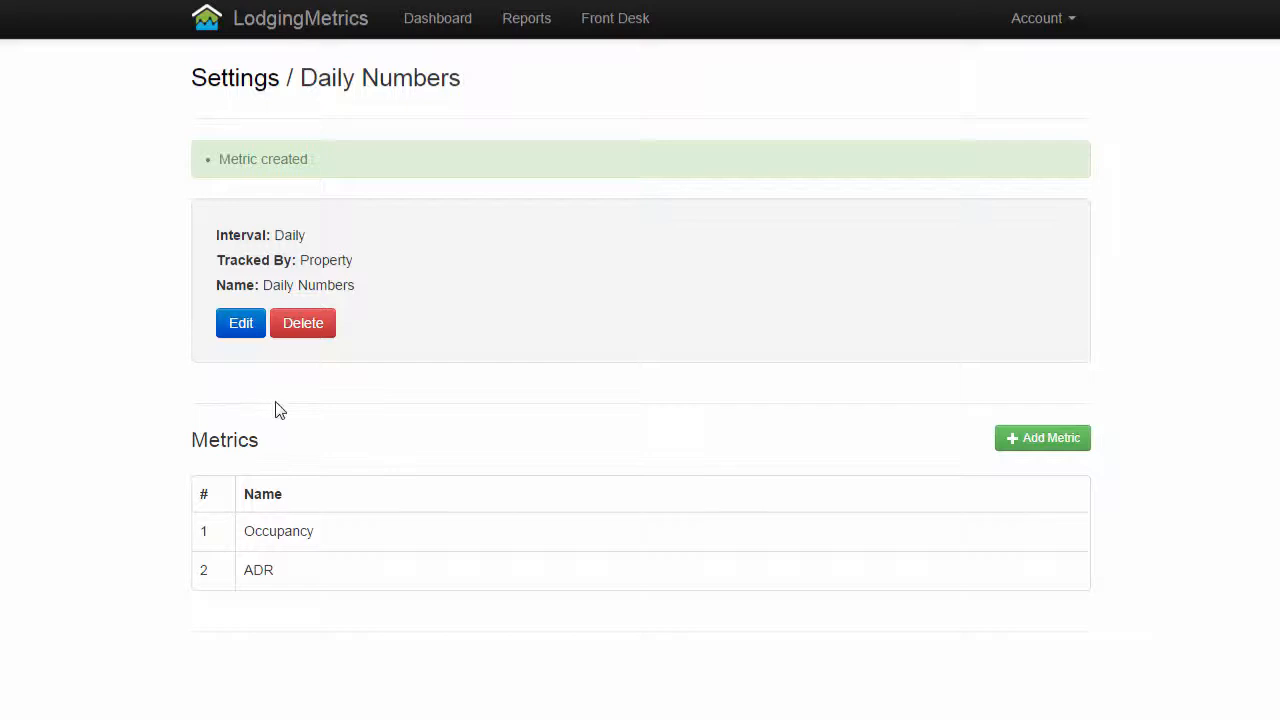
Add a metric named RevPAR with the type Currency to the Daily Numbers group and save it
left_click(1064, 445)
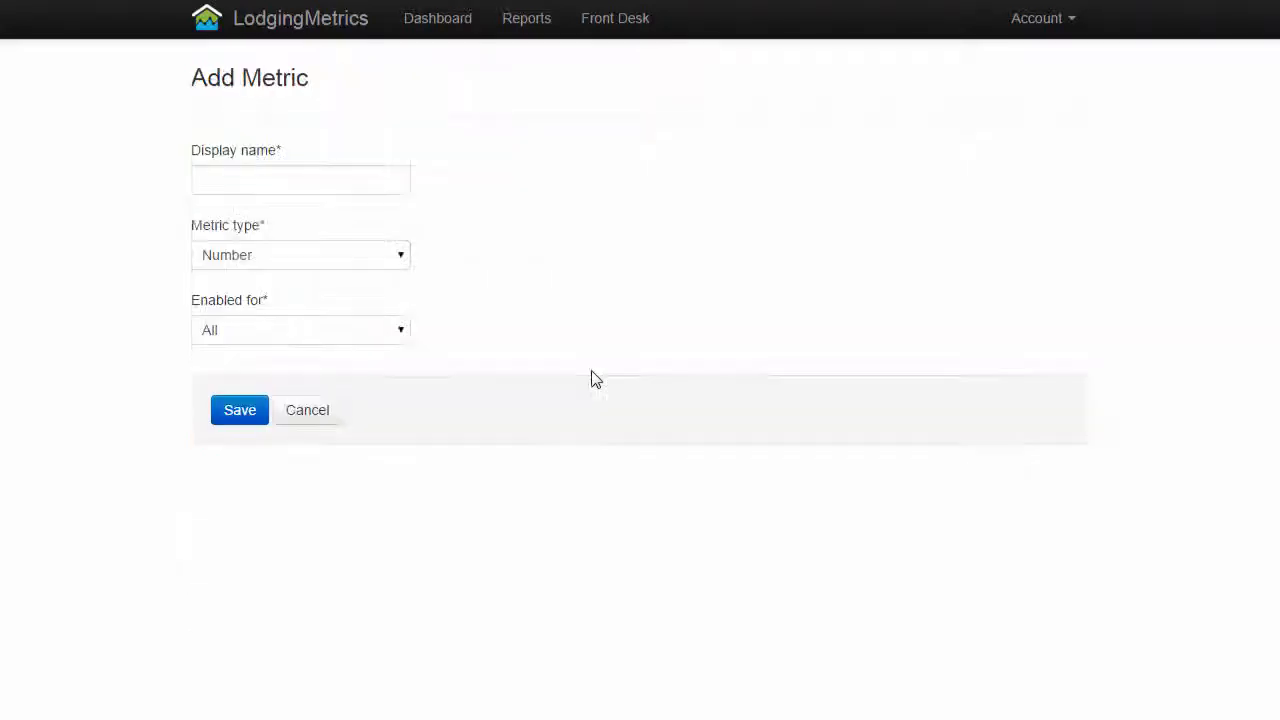
left_click(305, 182)
type("Rev")
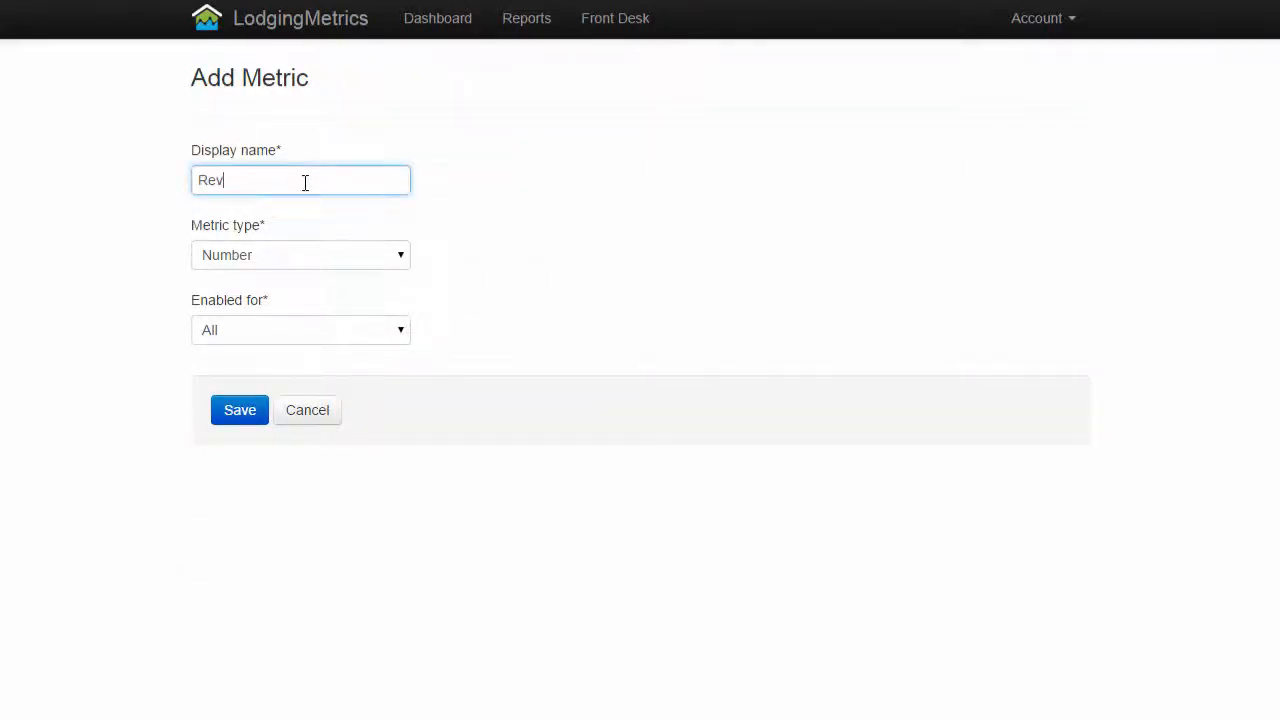
type("PAR")
left_click(391, 259)
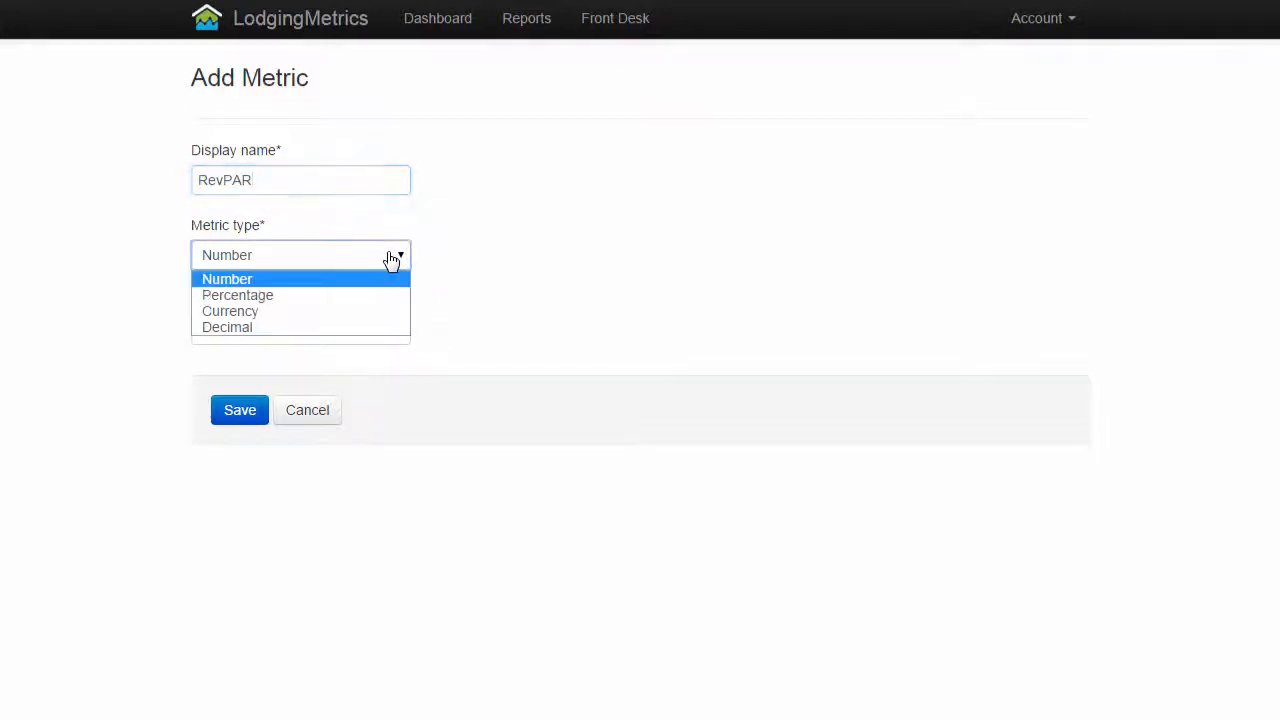
left_click(368, 312)
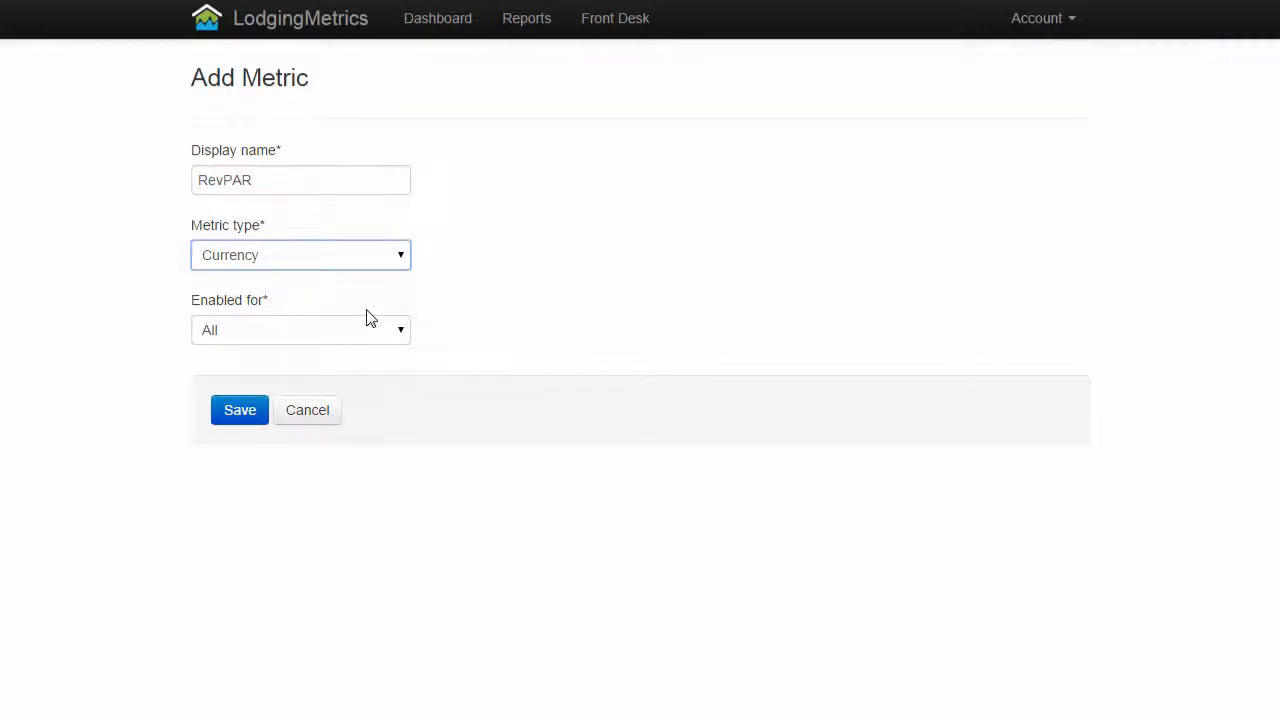
left_click(243, 421)
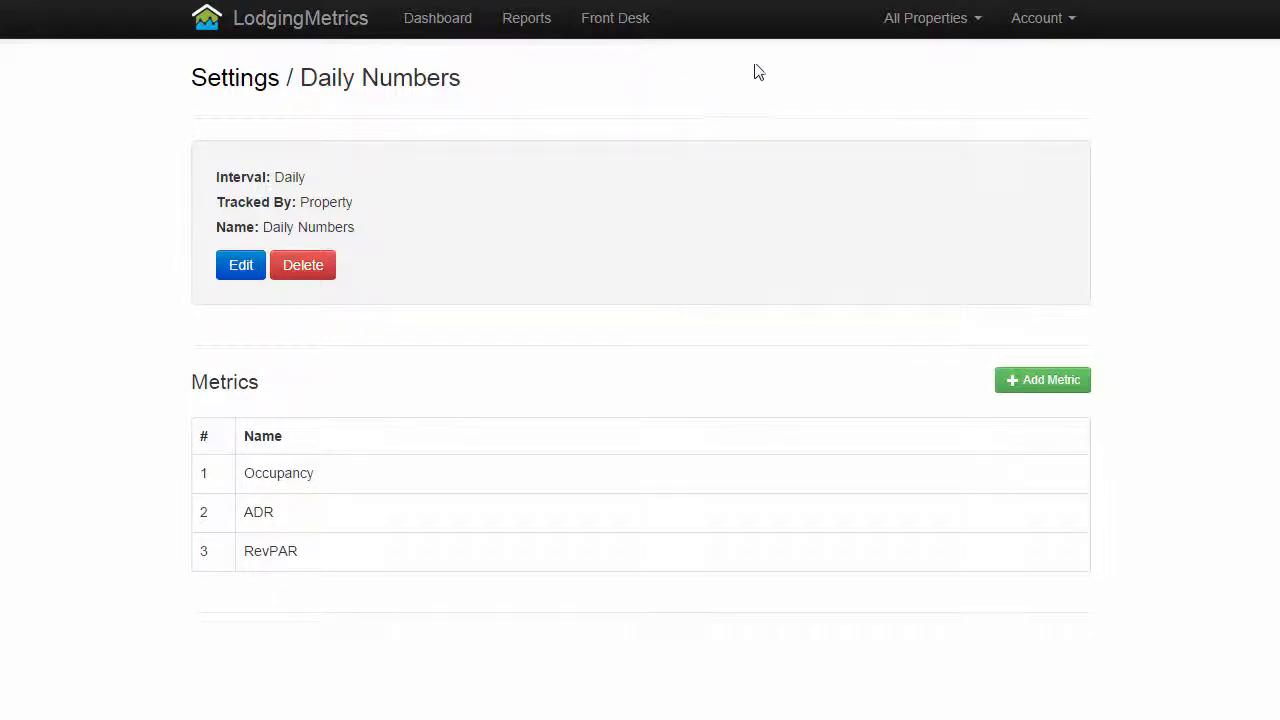
left_click(909, 28)
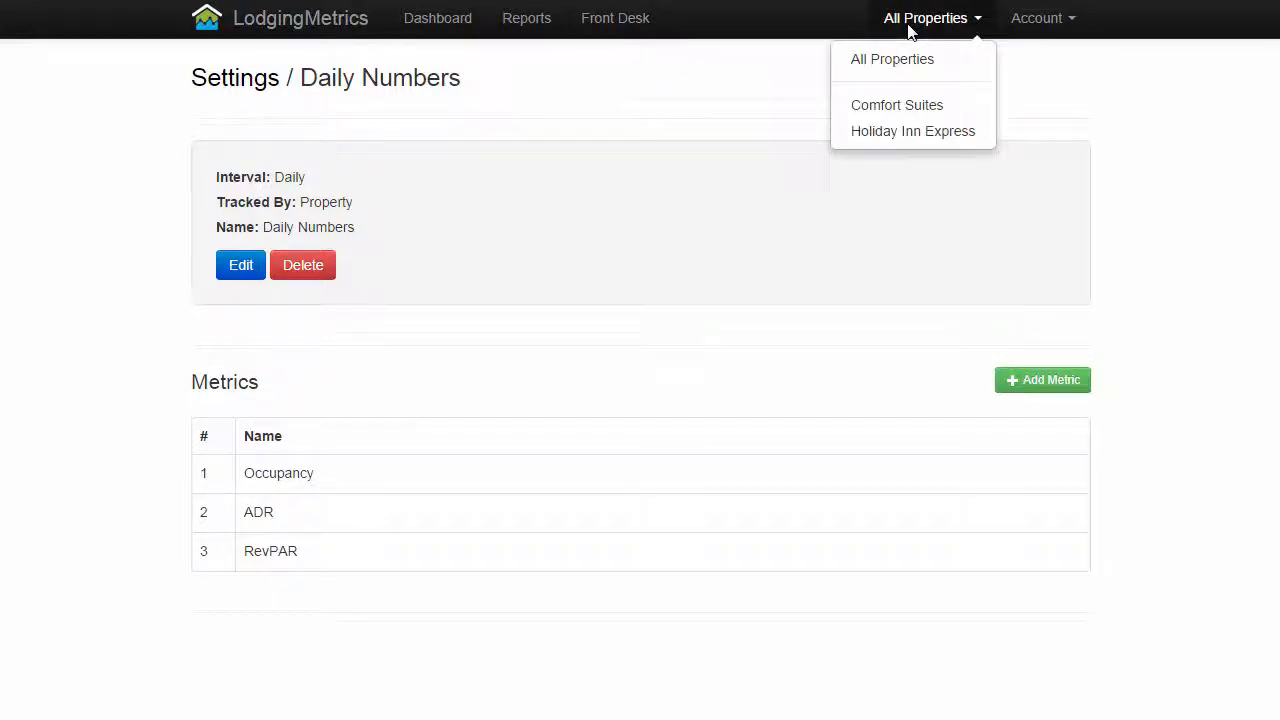
left_click(935, 105)
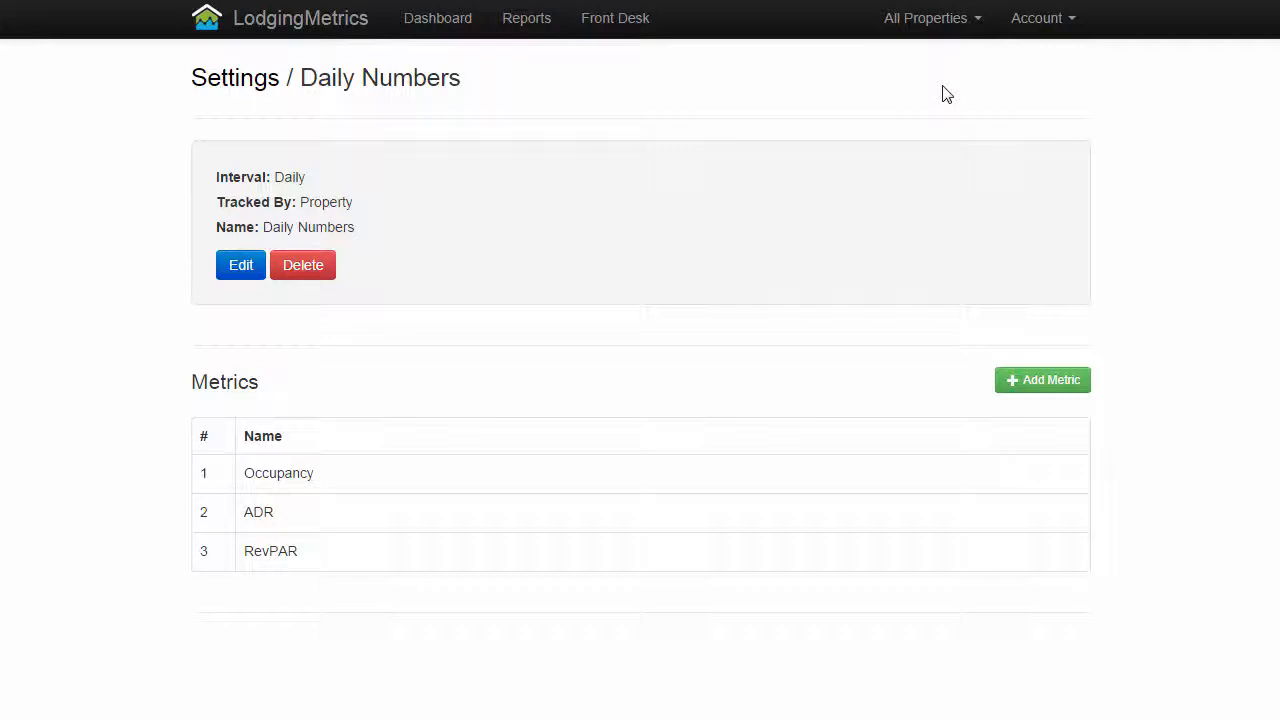
Open the Comfort Suites general manager's user profile from the account settings for editing
left_click(1071, 30)
left_click(1037, 110)
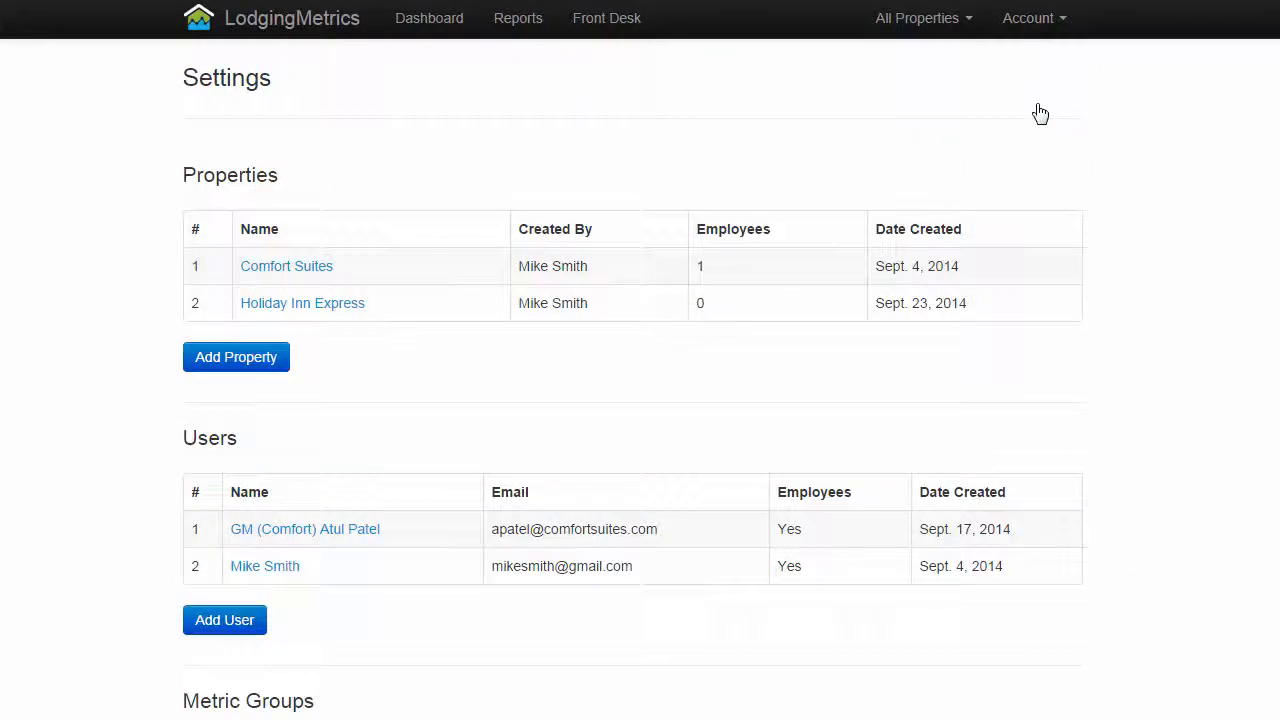
left_click(369, 534)
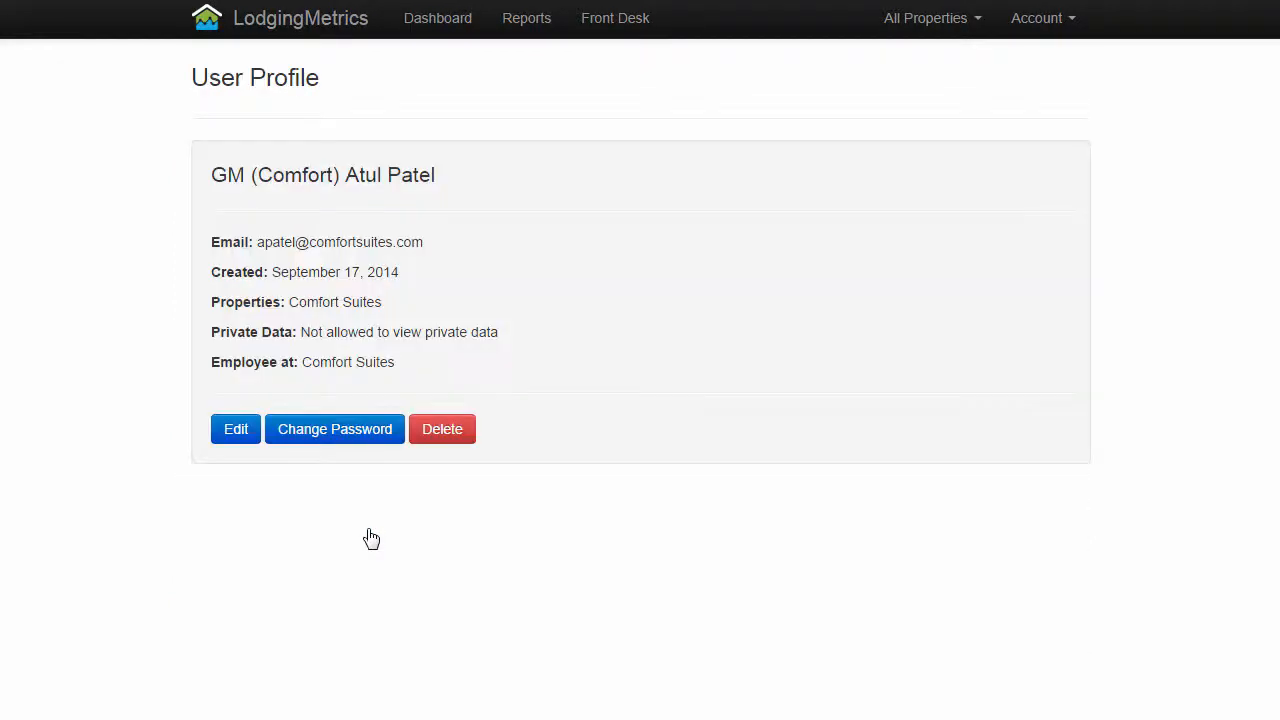
left_click(235, 432)
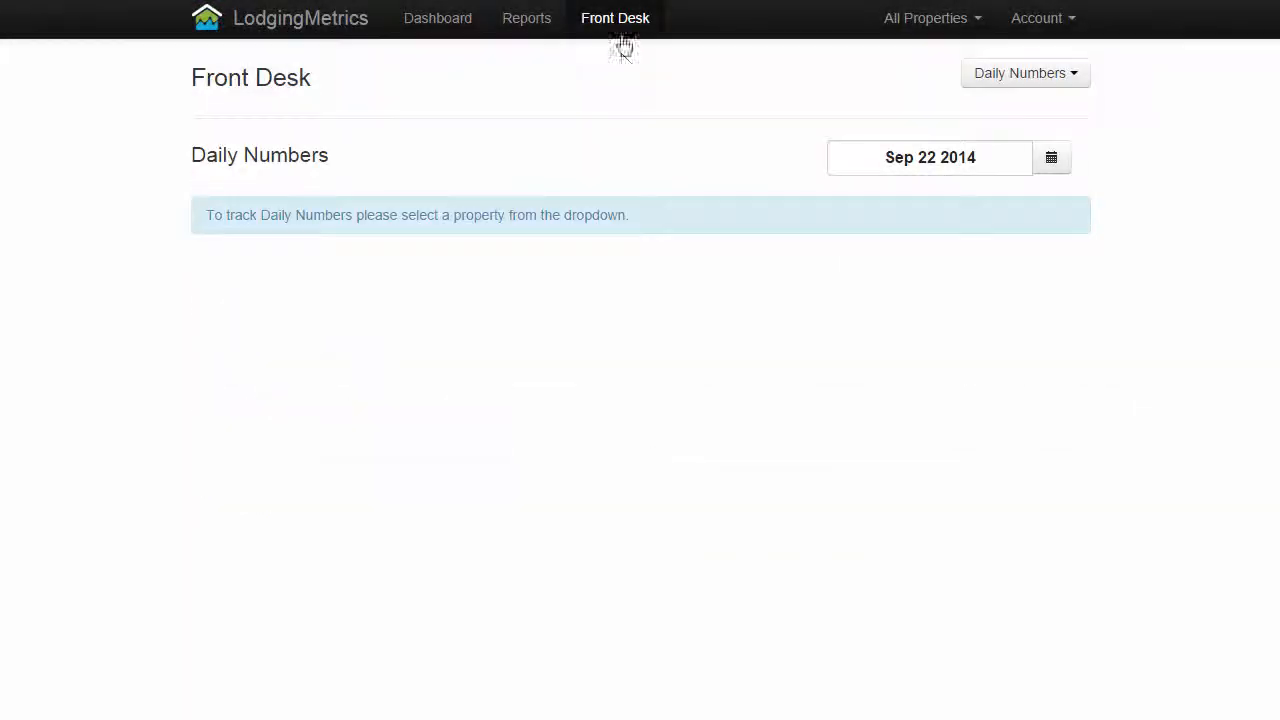
Display the Front Desk's Daily Numbers sheet for the Comfort Suites property
left_click(620, 26)
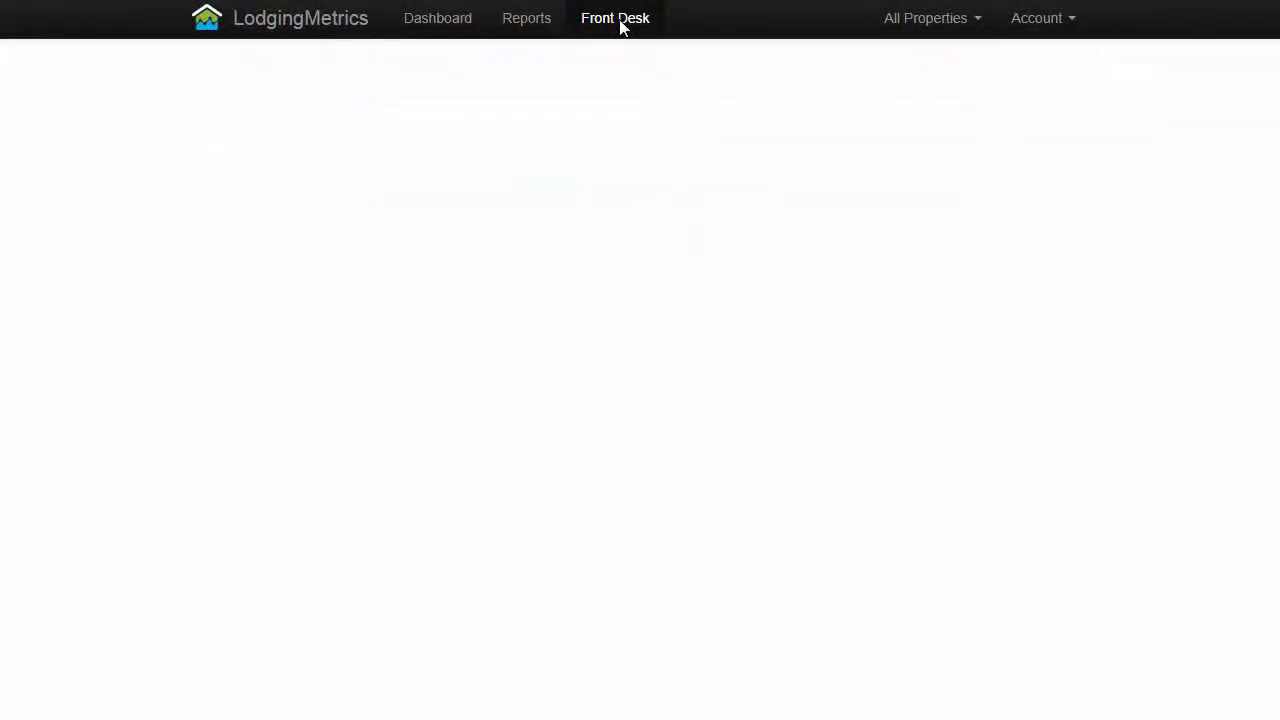
left_click(978, 32)
left_click(963, 106)
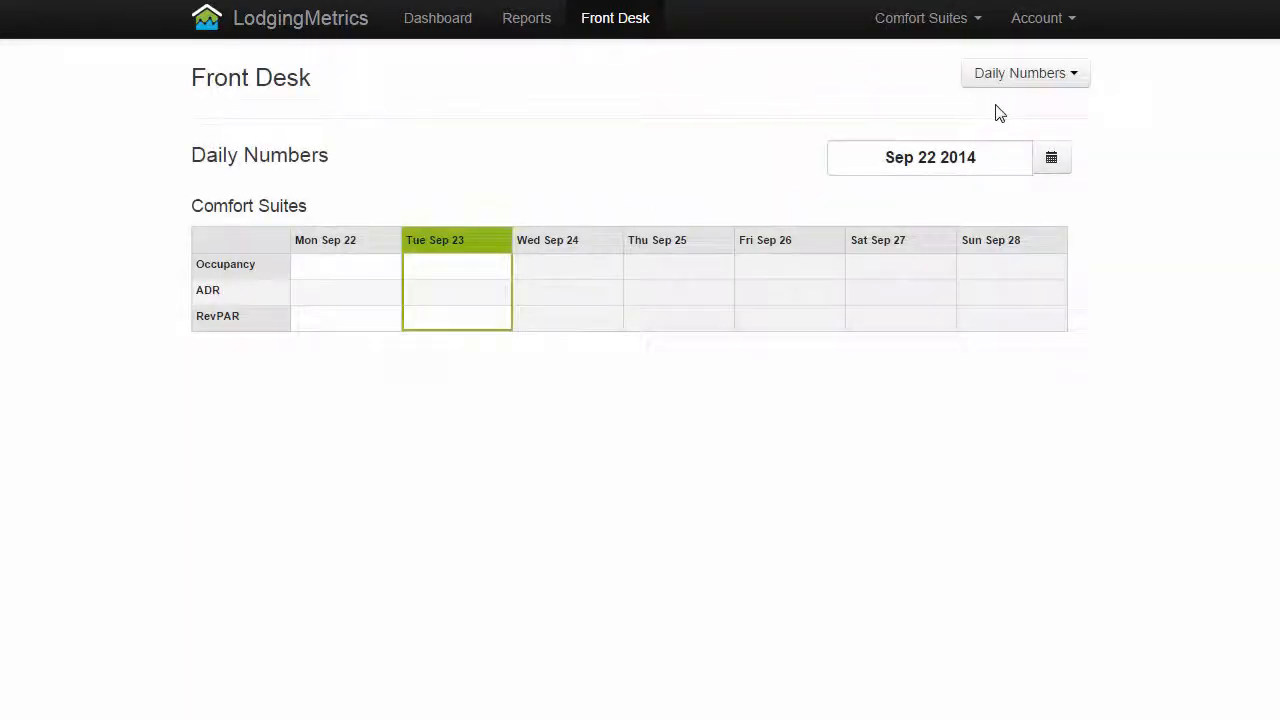
Choose the Daily Numbers metric group, browse the calendar to August 2014 and back, and pick the week of Sep 22 2014
left_click(1074, 76)
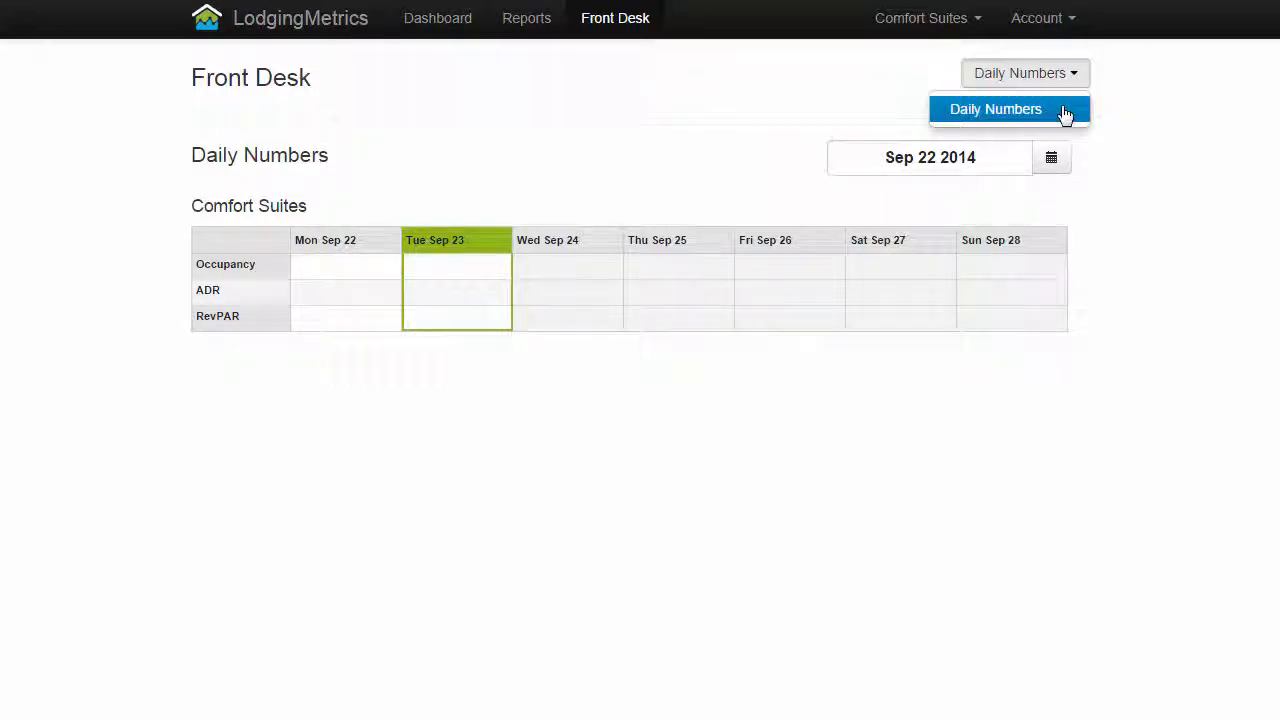
left_click(1065, 112)
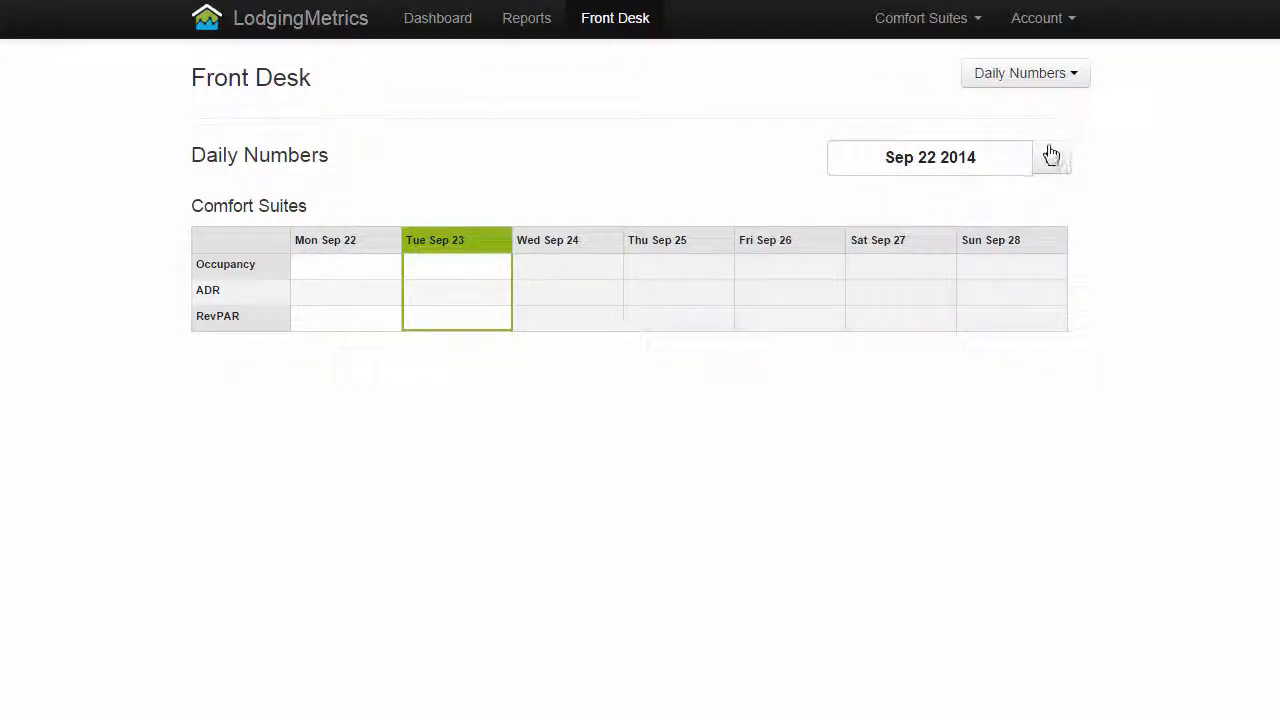
left_click(1050, 162)
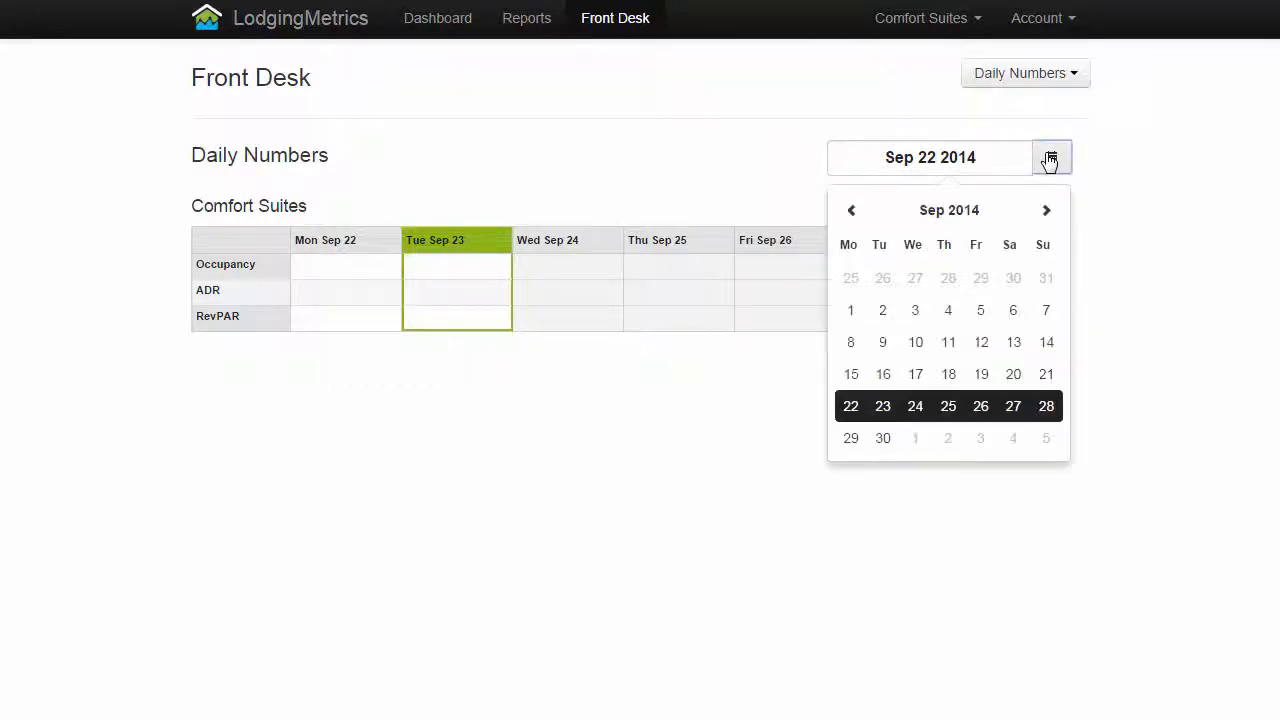
left_click(853, 212)
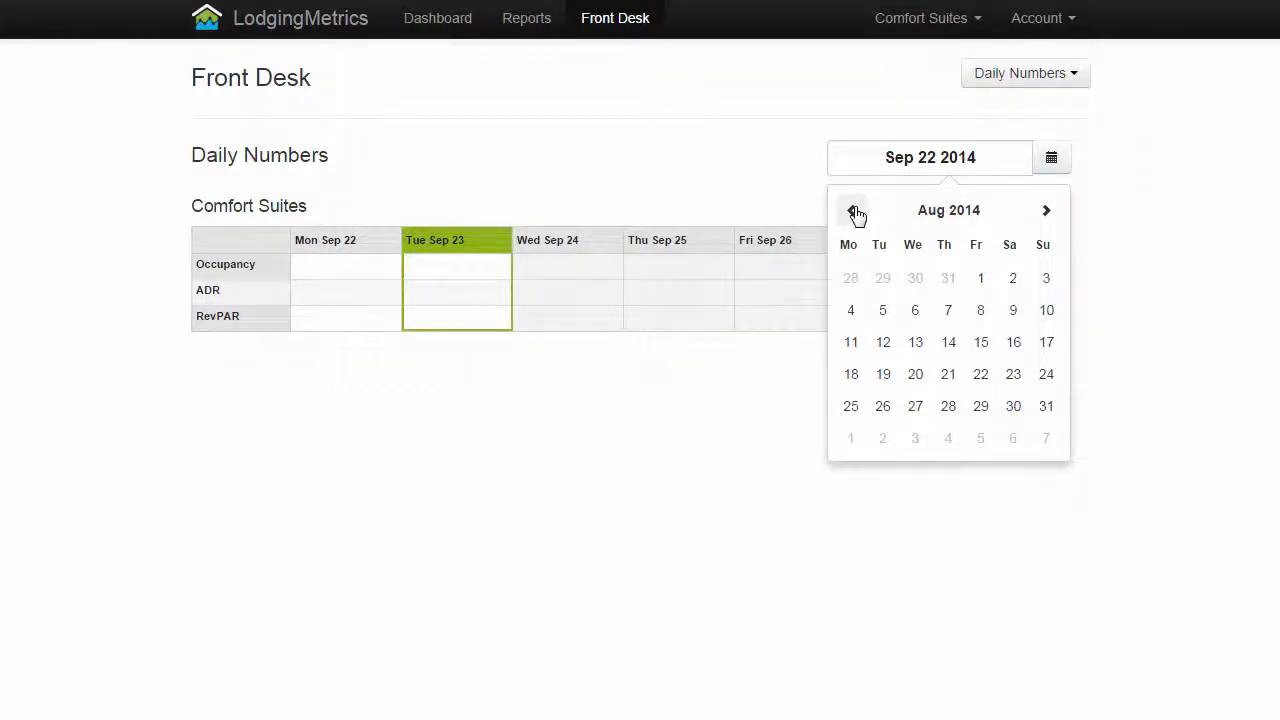
left_click(1043, 210)
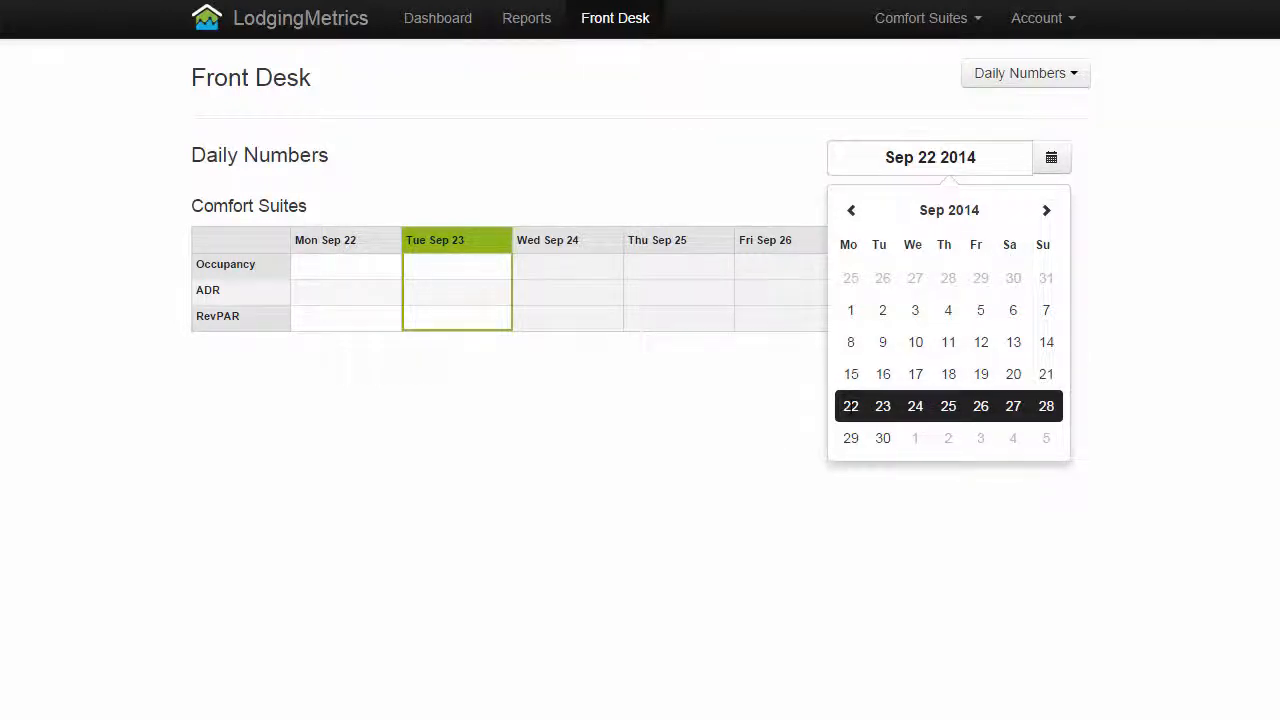
left_click(850, 407)
Enter the Tue Sep 23 figures for Comfort Suites: Occupancy 86.3, ADR 72.14 and RevPAR 69.43
left_click(482, 275)
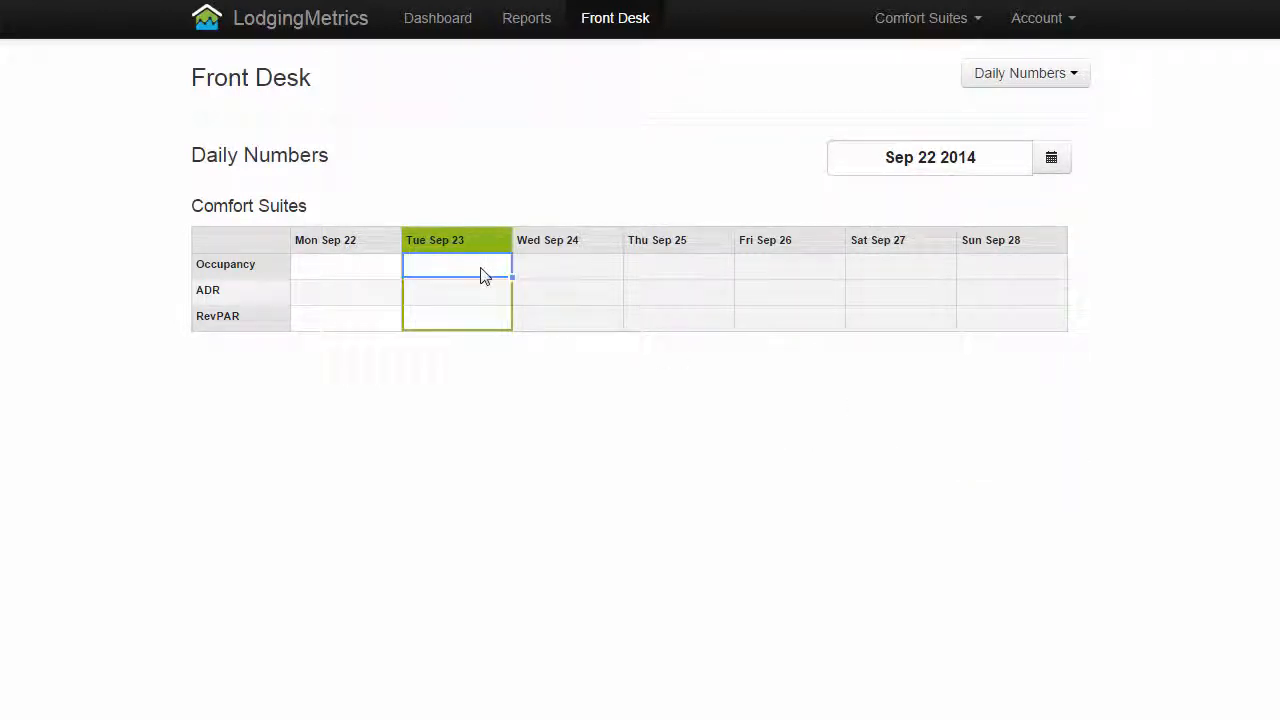
type("86.3")
key("Tab")
type("72.14")
key("Tab")
type("69.43")
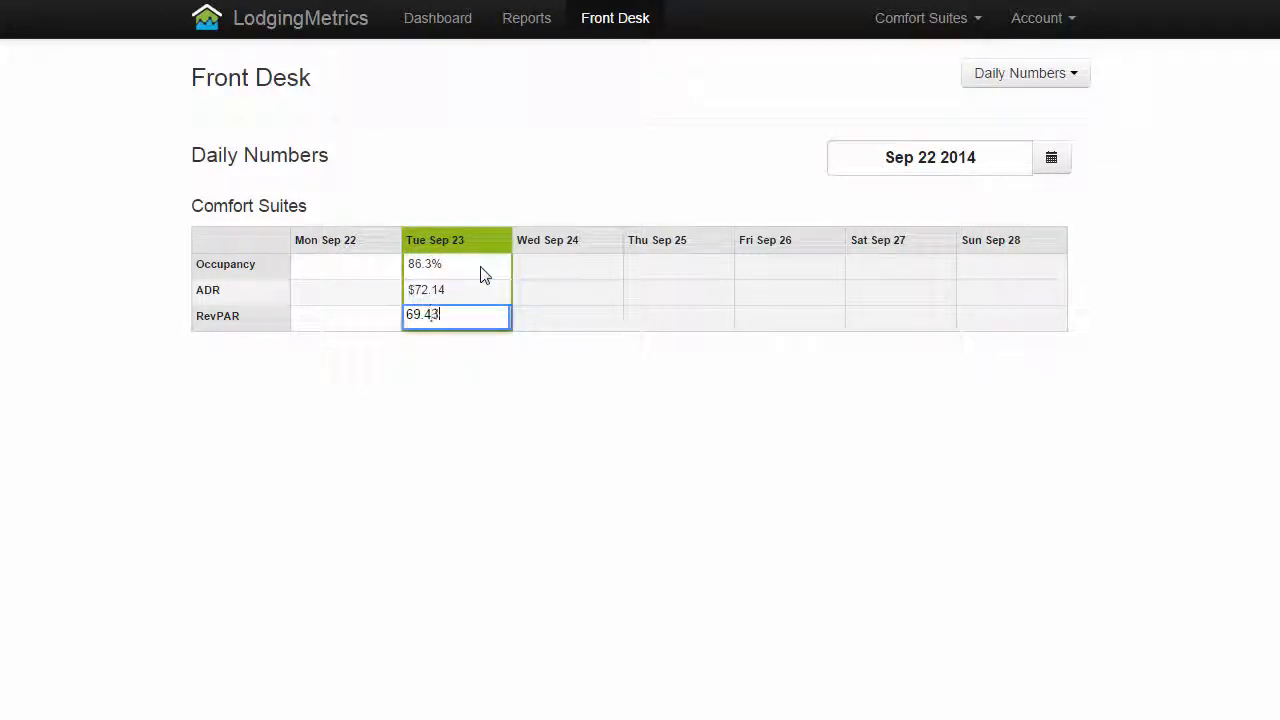
key("Return")
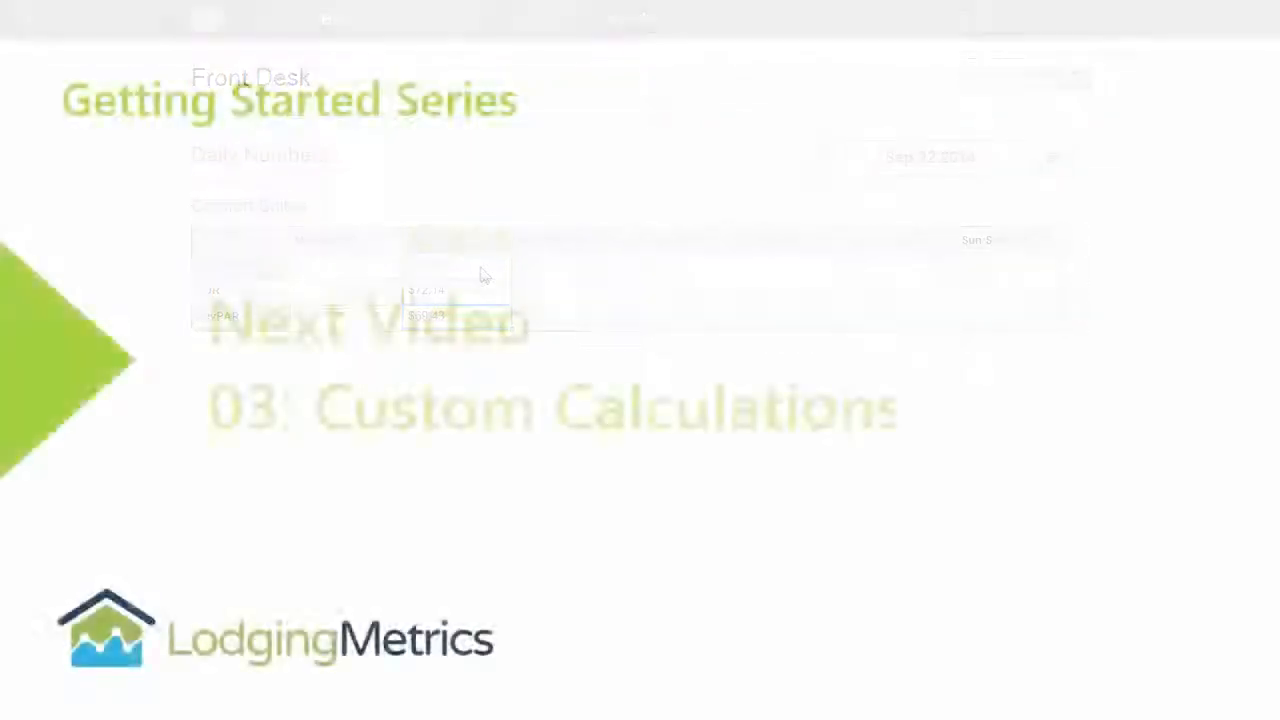